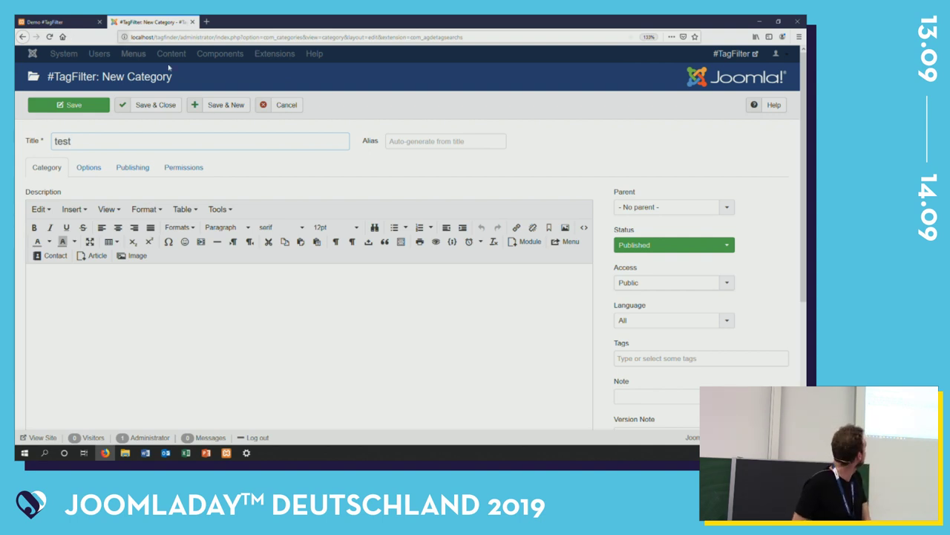
- Save and close the form category "test" and start a new TagFilter filter item
{"action": "left_click", "coordinate": [148, 112]}
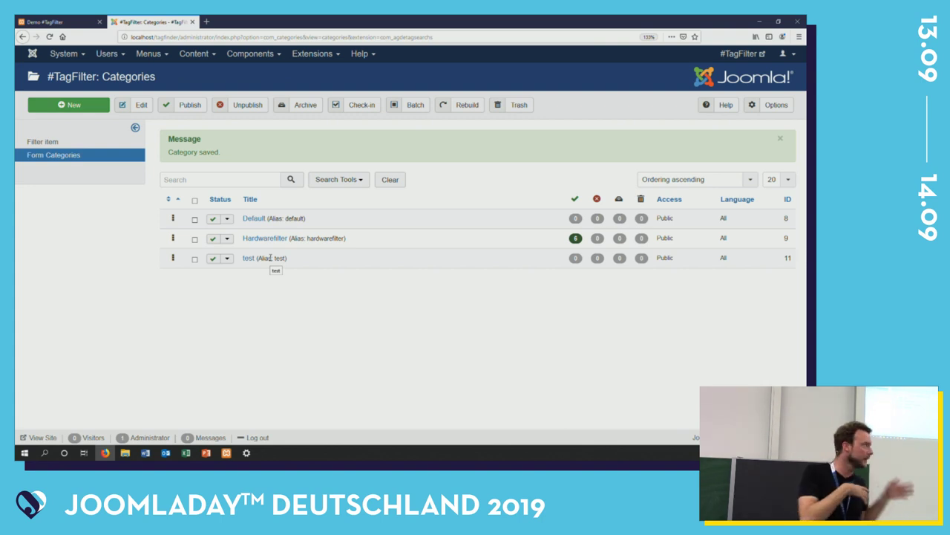
{"action": "left_click", "coordinate": [35, 142]}
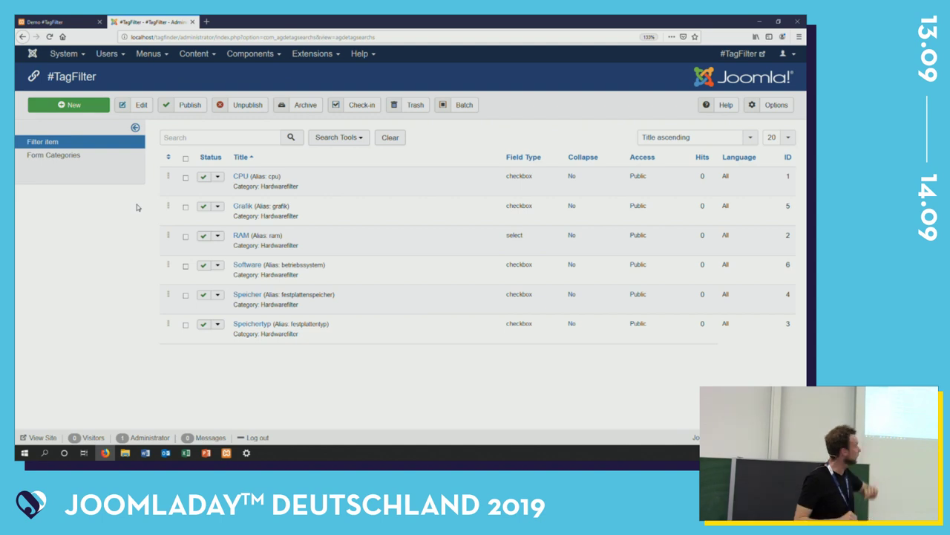
{"action": "left_click", "coordinate": [55, 113]}
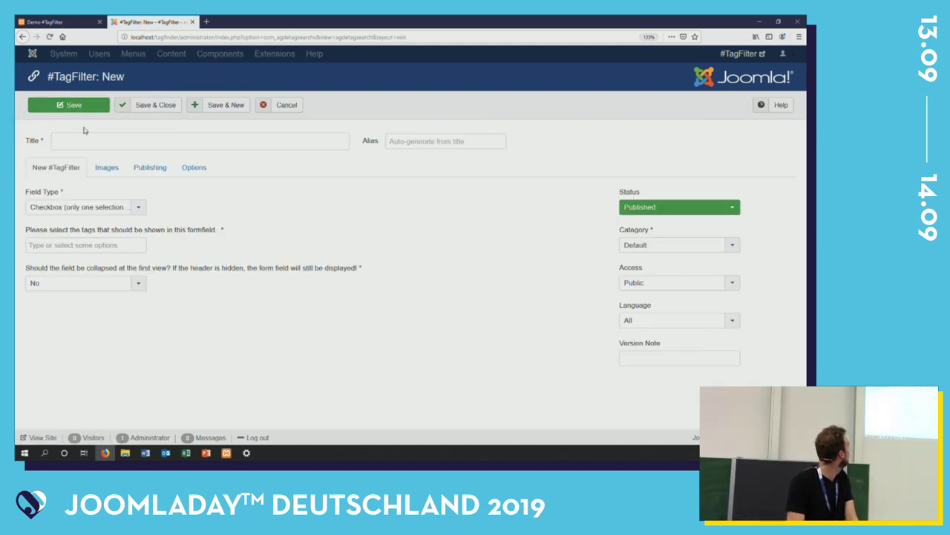
- Check the existing filters on the demo page and title the new filter item WLAN
{"action": "left_click", "coordinate": [92, 142]}
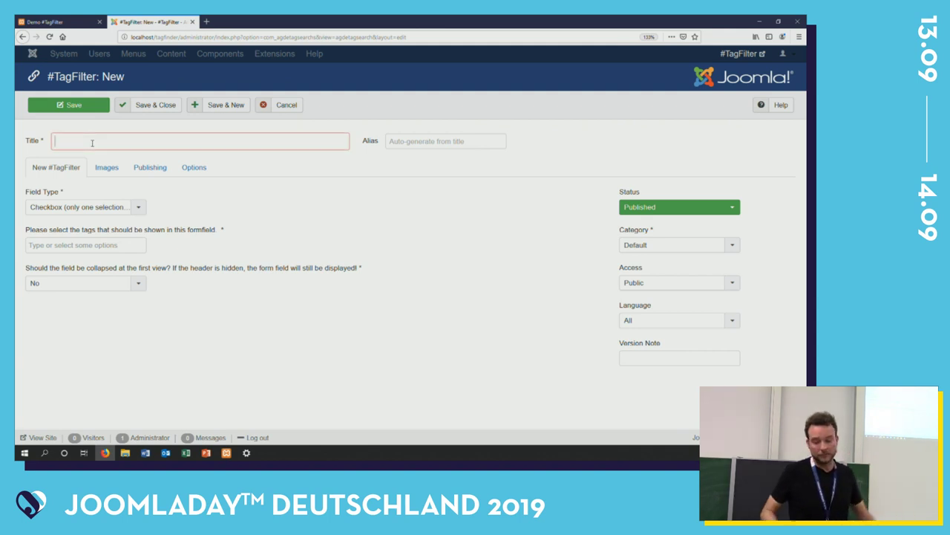
{"action": "left_click", "coordinate": [46, 21]}
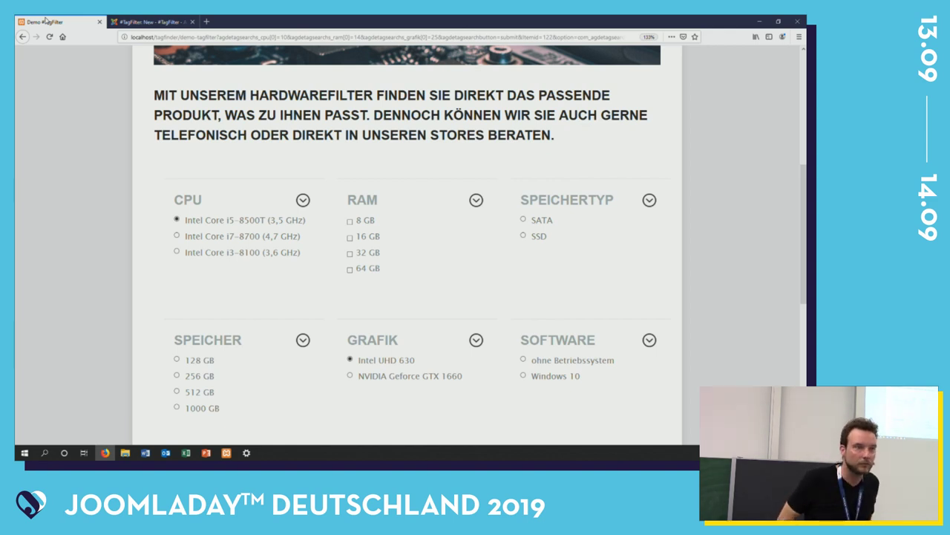
{"action": "left_click", "coordinate": [135, 21]}
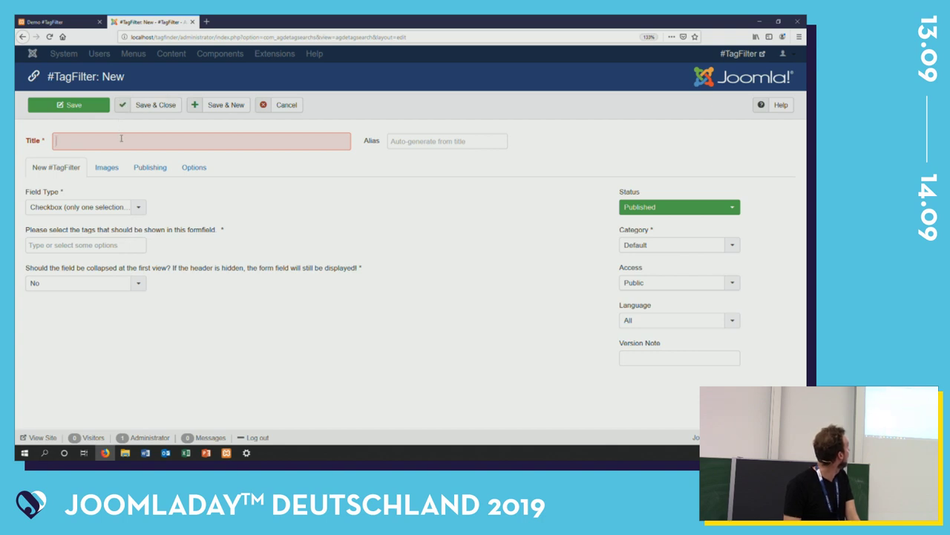
{"action": "type", "text": "WLAN"}
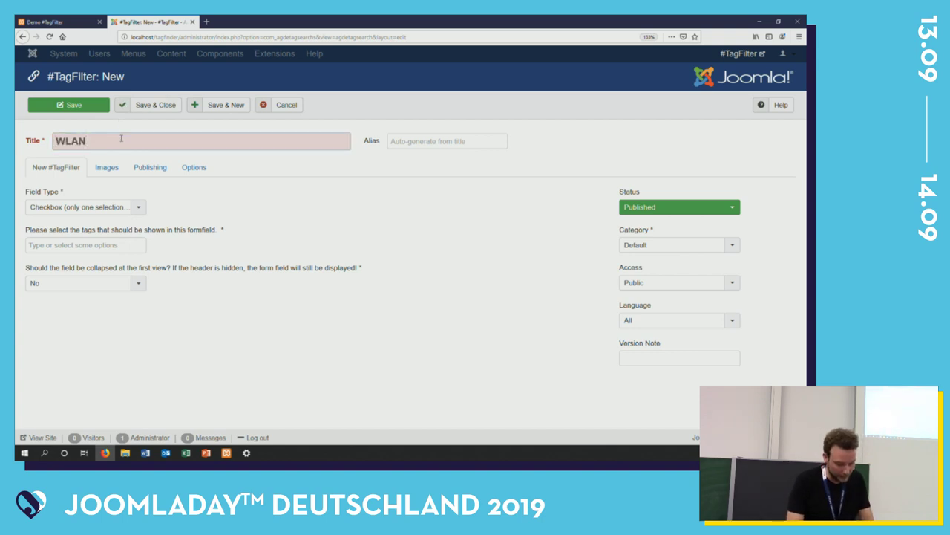
- View the field type choices and test single selection in the demo page's CPU filter, finishing on Intel Core i5-8500T (3,5 GHz)
{"action": "left_click", "coordinate": [126, 208]}
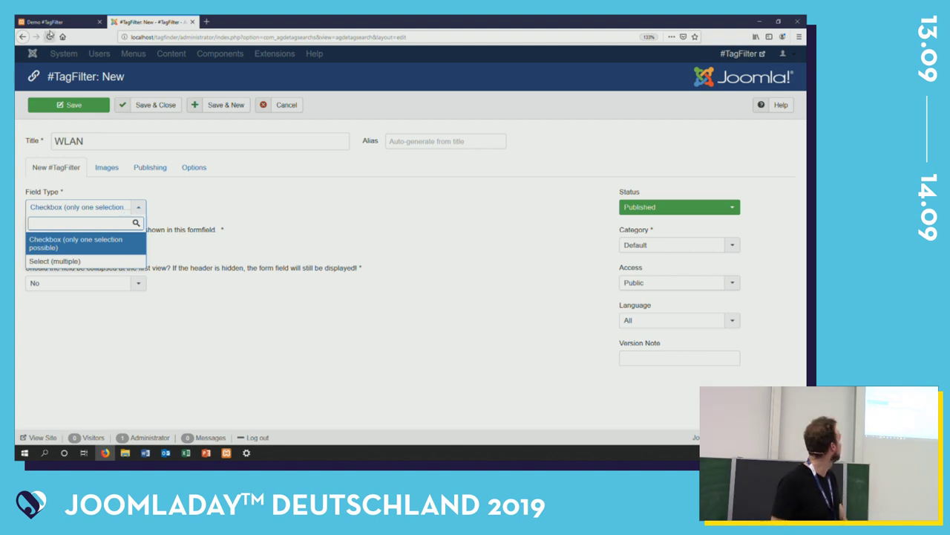
{"action": "left_click", "coordinate": [51, 23]}
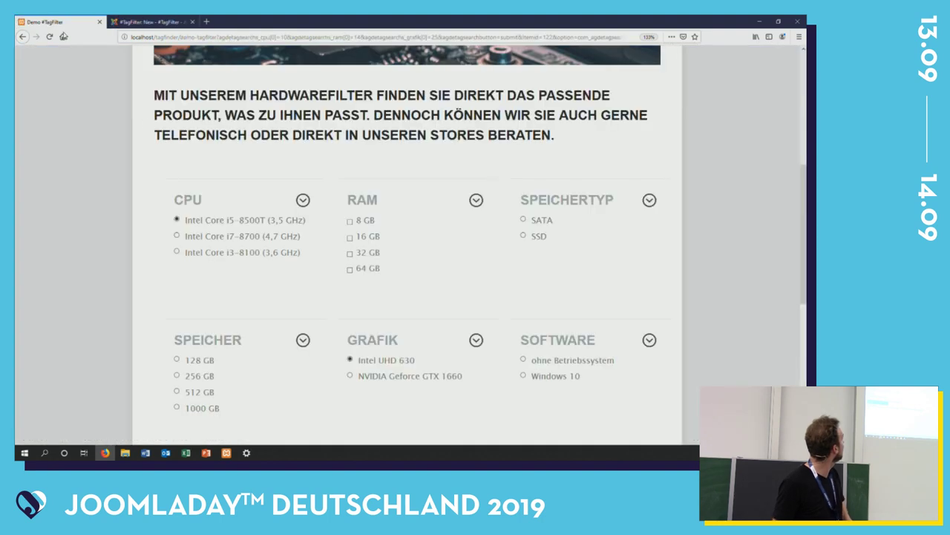
{"action": "left_click", "coordinate": [177, 236]}
{"action": "left_click", "coordinate": [178, 253]}
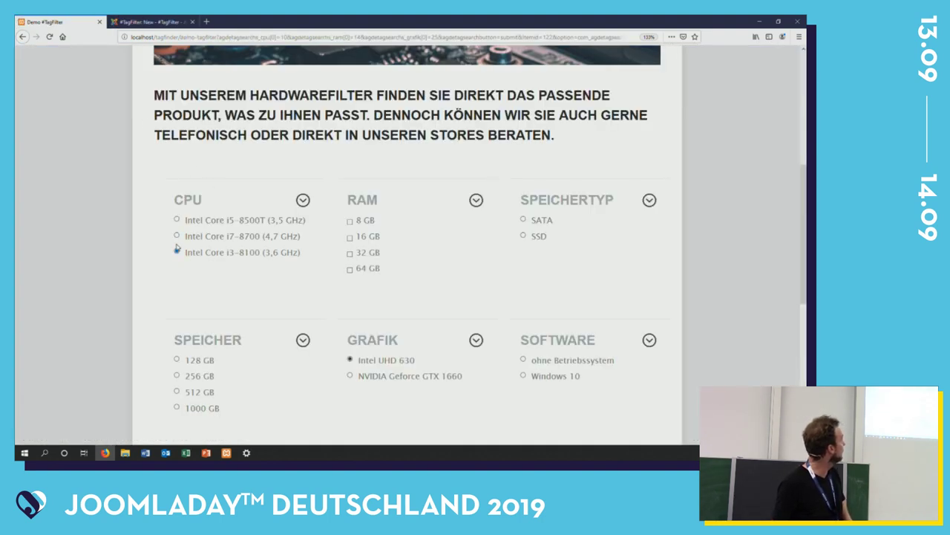
{"action": "left_click", "coordinate": [175, 235]}
{"action": "left_click", "coordinate": [176, 221]}
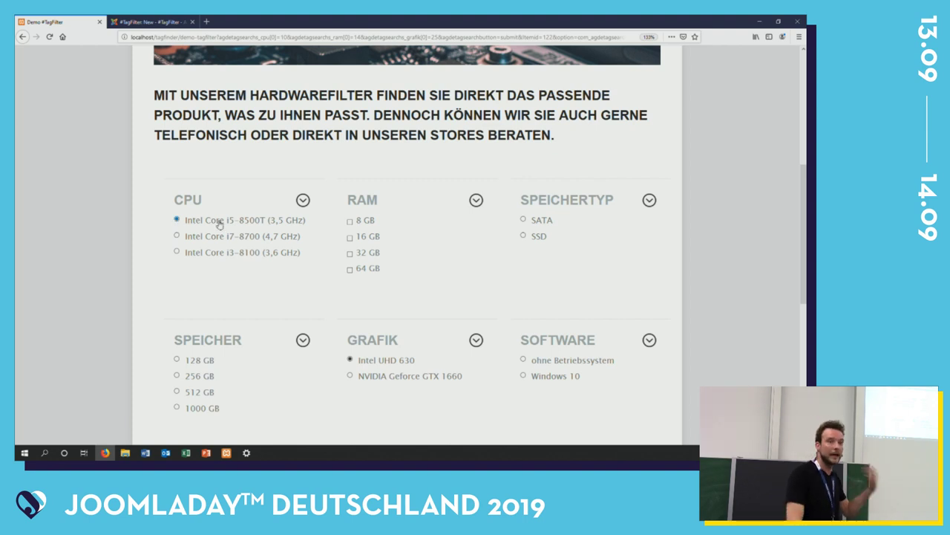
- Test multiple selection with 16 GB and 32 GB in the demo page's RAM filter and review the WLAN item's field type choices
{"action": "left_click", "coordinate": [349, 238]}
{"action": "left_click", "coordinate": [351, 254]}
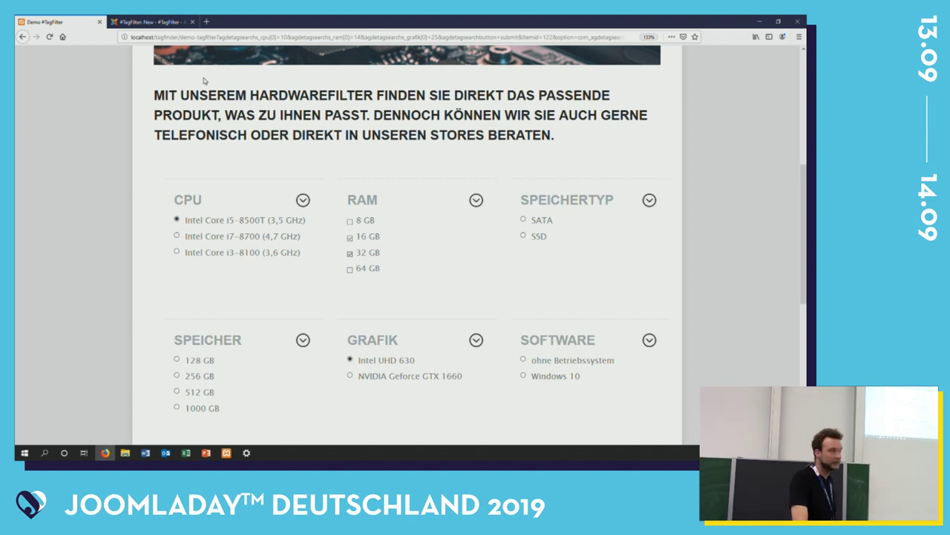
{"action": "left_click", "coordinate": [159, 22]}
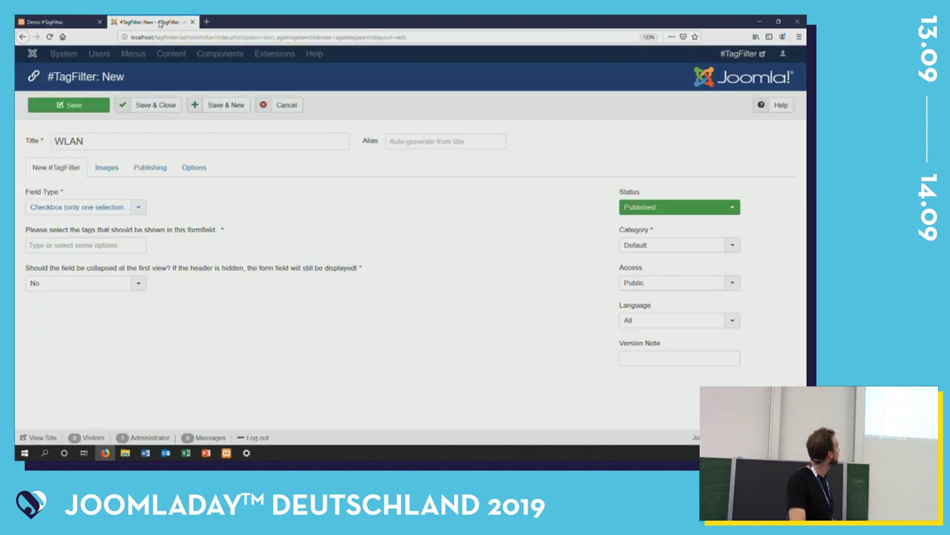
{"action": "left_click", "coordinate": [137, 211]}
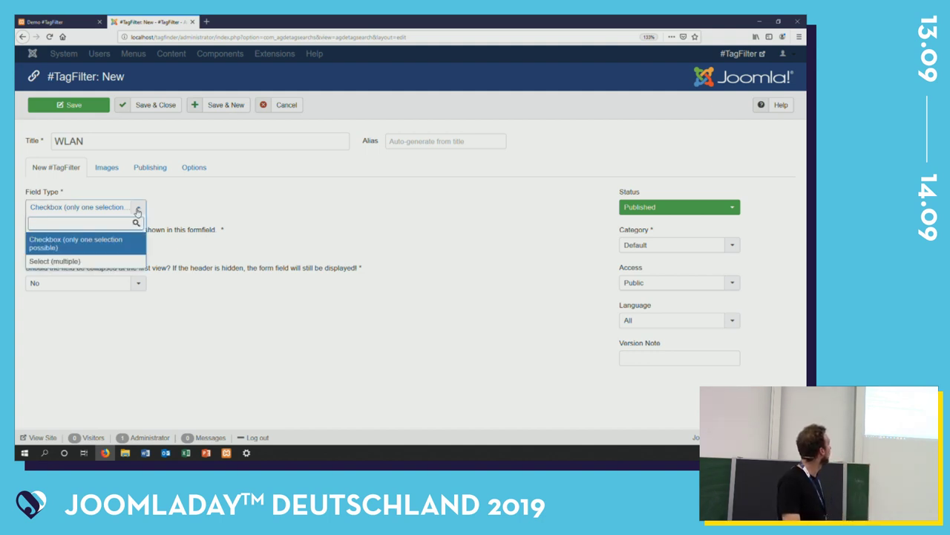
{"action": "left_click", "coordinate": [137, 210]}
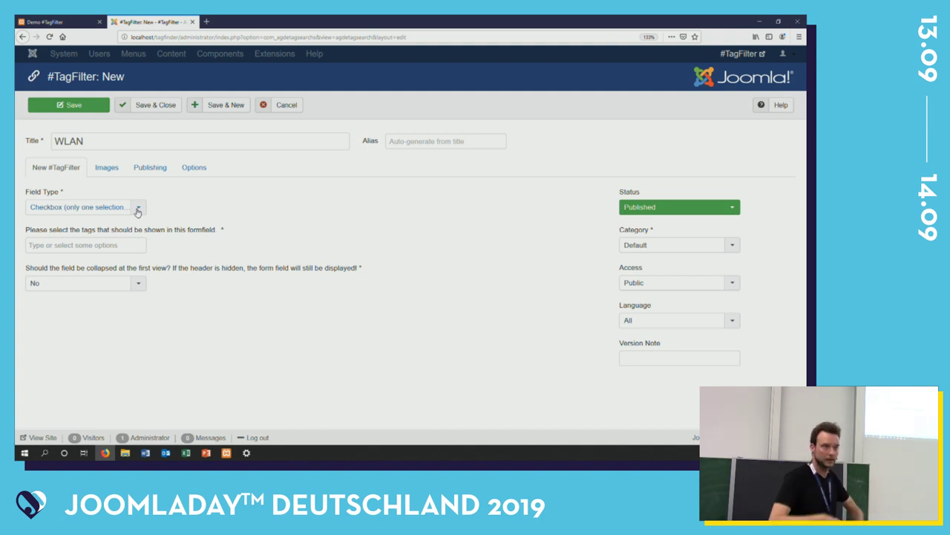
- Assign the Tagfilter tag to the WLAN filter item and save and close it
{"action": "left_click", "coordinate": [106, 245]}
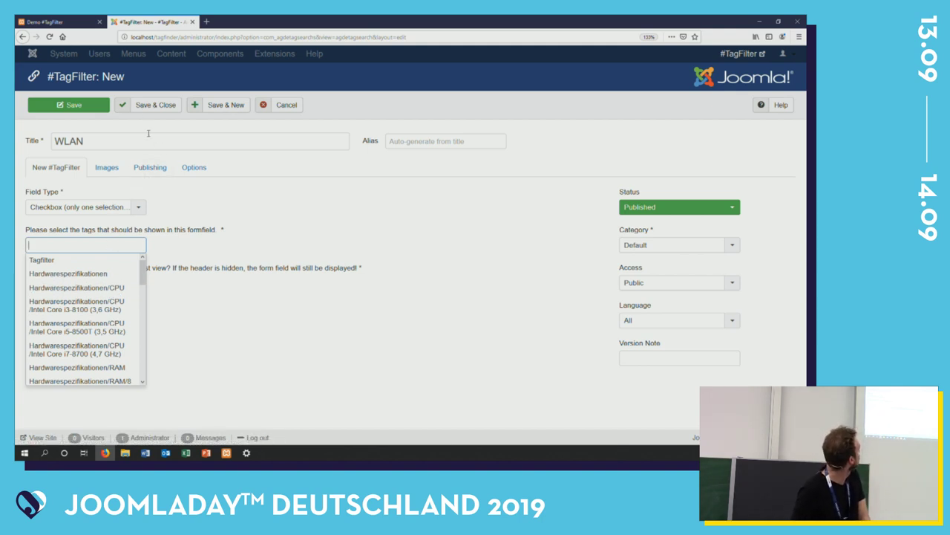
{"action": "left_click", "coordinate": [153, 110]}
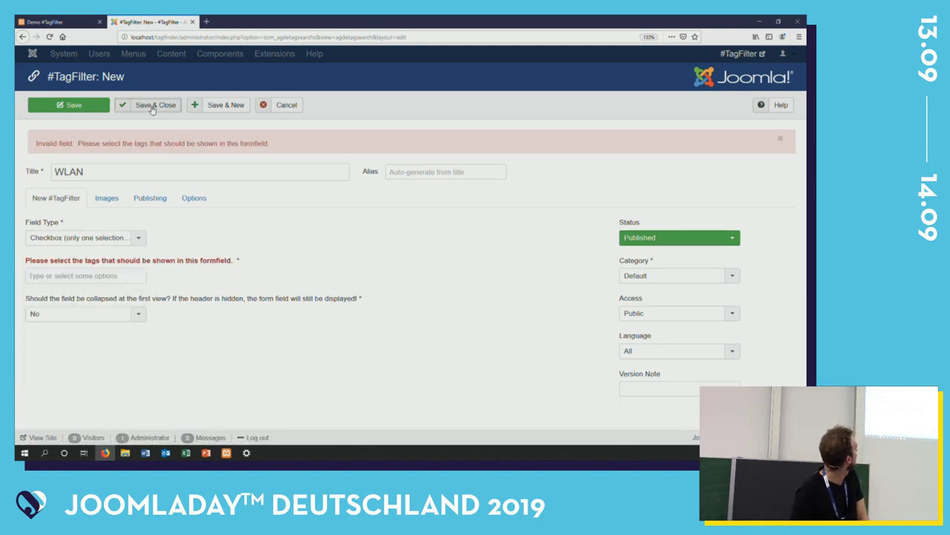
{"action": "left_click", "coordinate": [90, 277]}
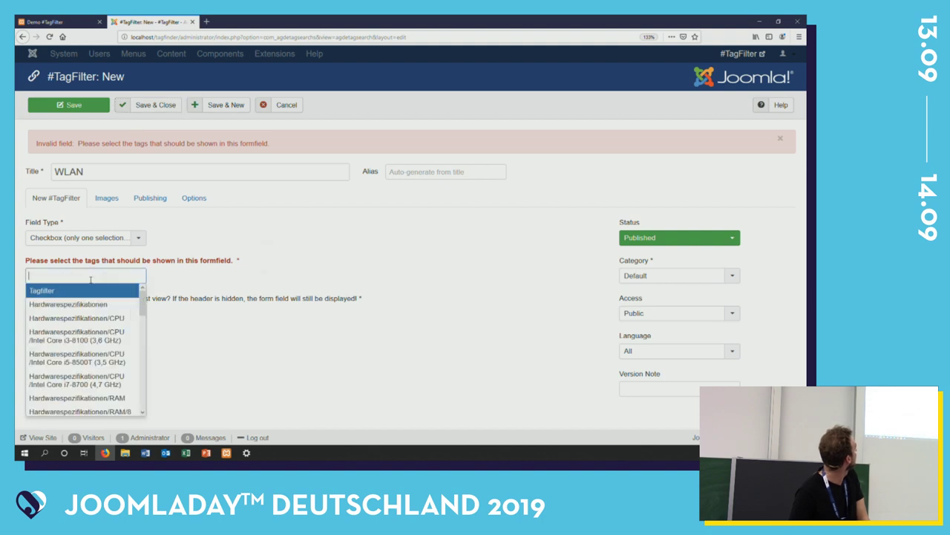
{"action": "left_click", "coordinate": [72, 291]}
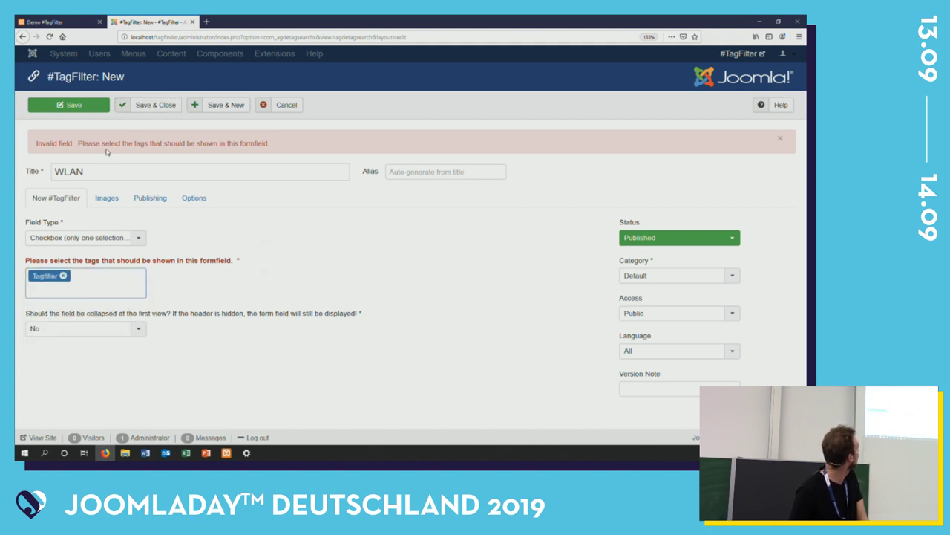
{"action": "left_click", "coordinate": [144, 109]}
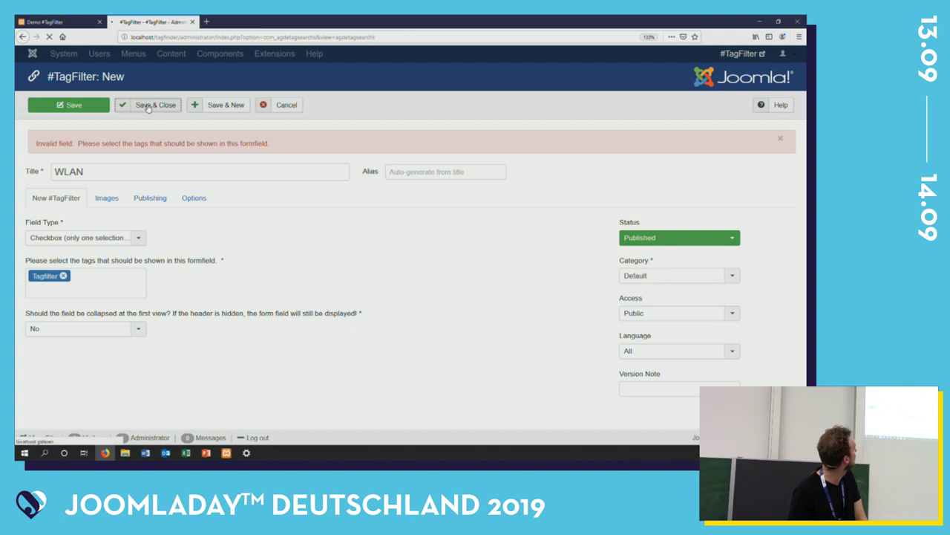
- Open the article Lenovo Legion T730-29ICB, examine its assigned tags, and save and close it
{"action": "left_click", "coordinate": [193, 53]}
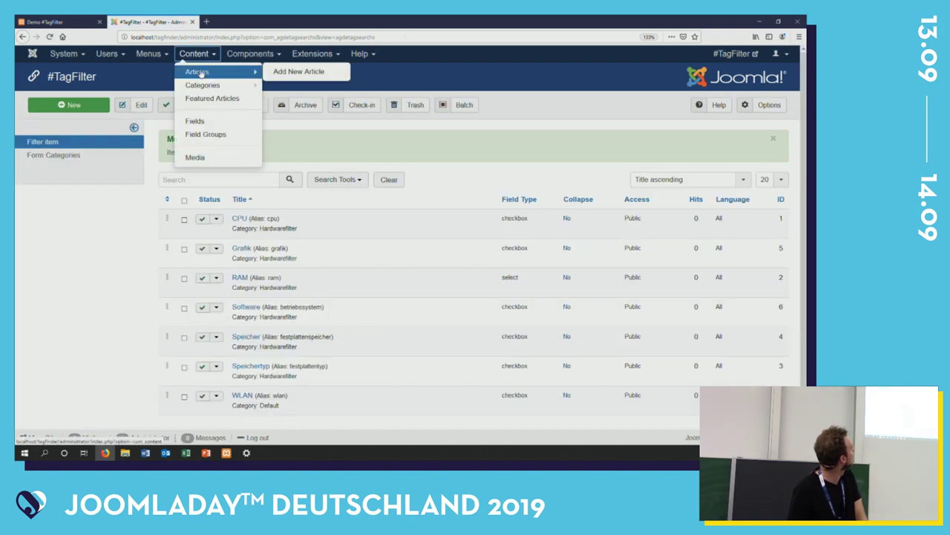
{"action": "left_click", "coordinate": [199, 72]}
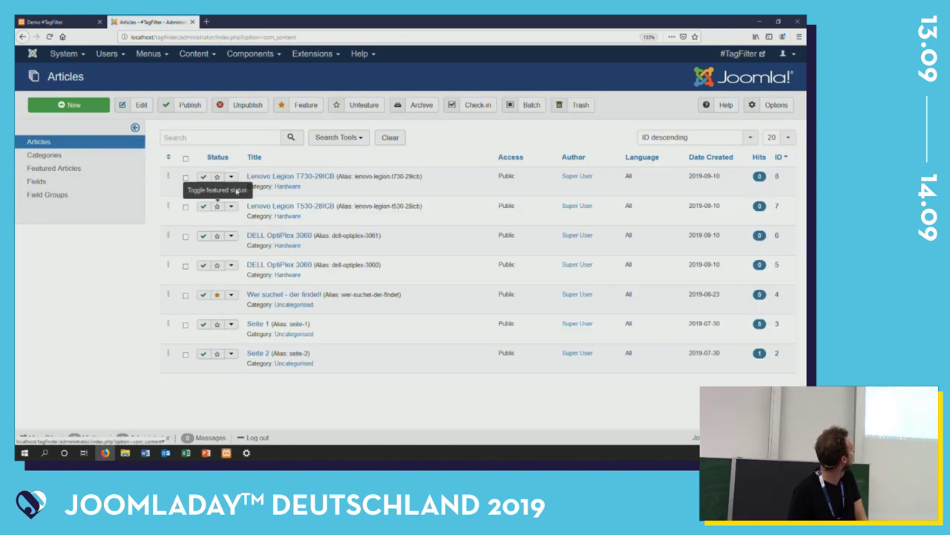
{"action": "left_click", "coordinate": [260, 180]}
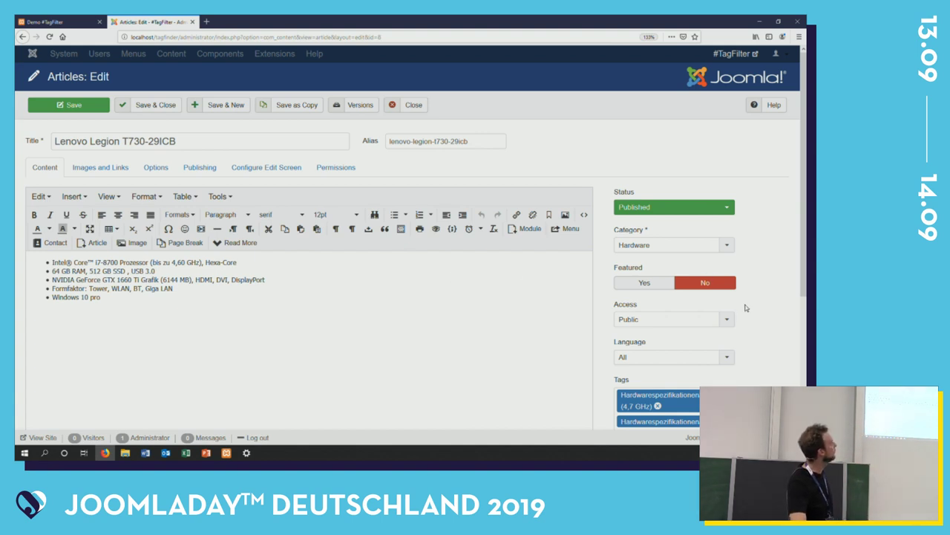
{"action": "scroll", "coordinate": [746, 307], "scroll_direction": "down", "scroll_amount": 3}
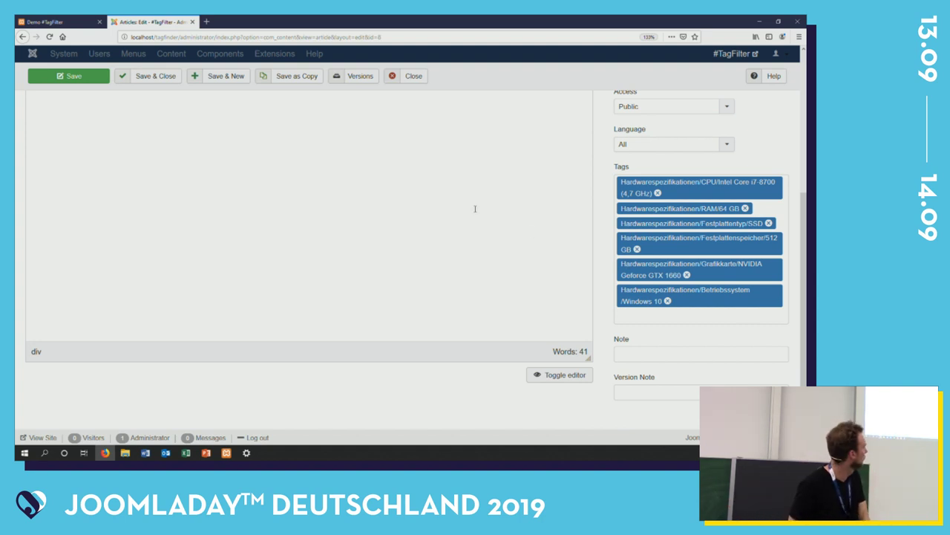
{"action": "scroll", "coordinate": [475, 209], "scroll_direction": "up", "scroll_amount": 1}
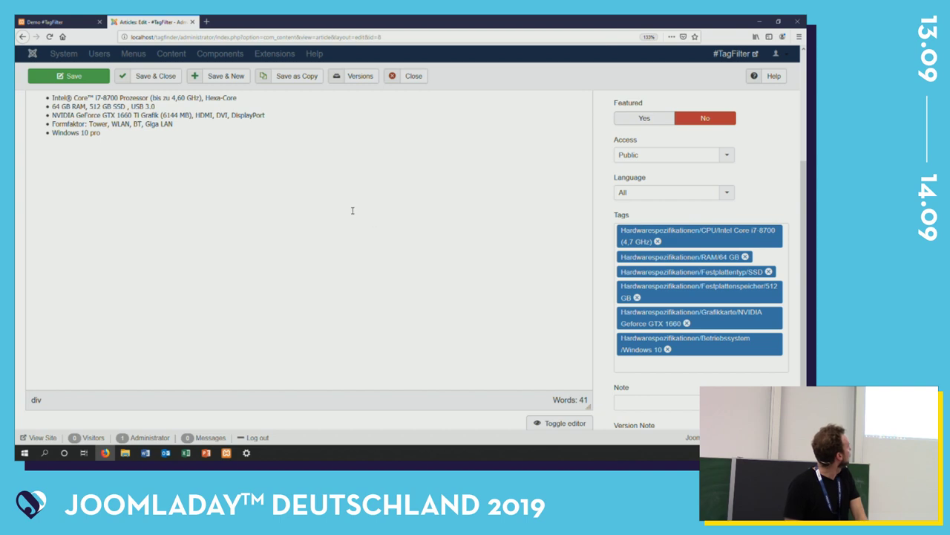
{"action": "scroll", "coordinate": [353, 210], "scroll_direction": "up", "scroll_amount": 3}
{"action": "left_click", "coordinate": [155, 105]}
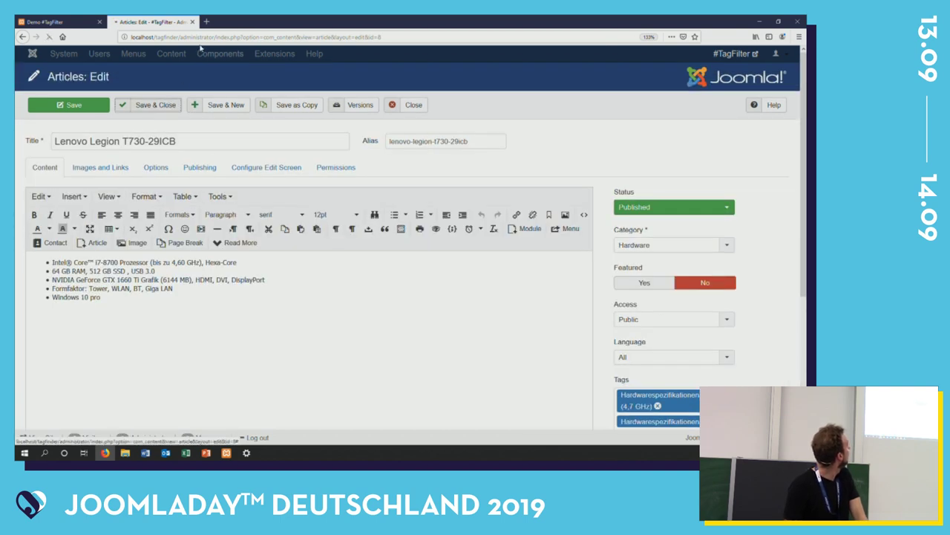
- Review the TagFilter filter items and open the list of tags
{"action": "mouse_move", "coordinate": [233, 59]}
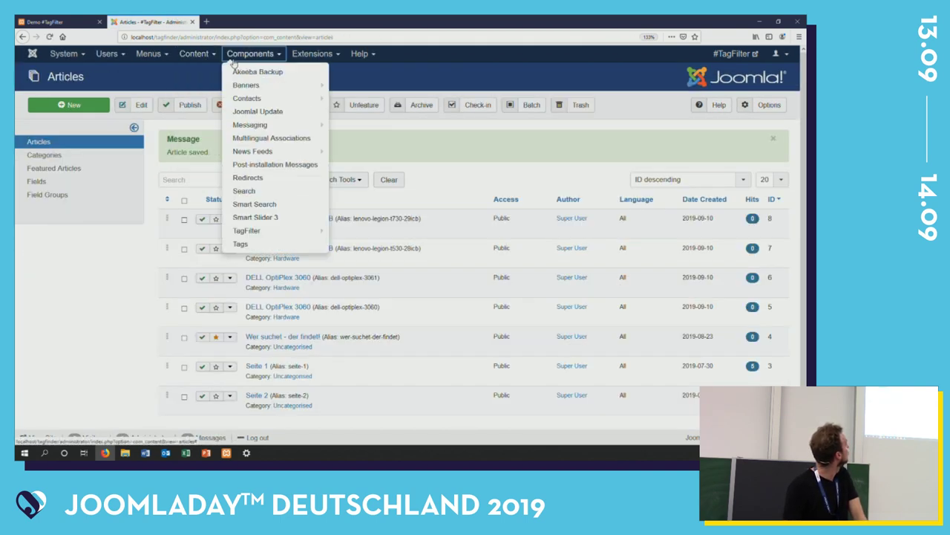
{"action": "left_click", "coordinate": [269, 229]}
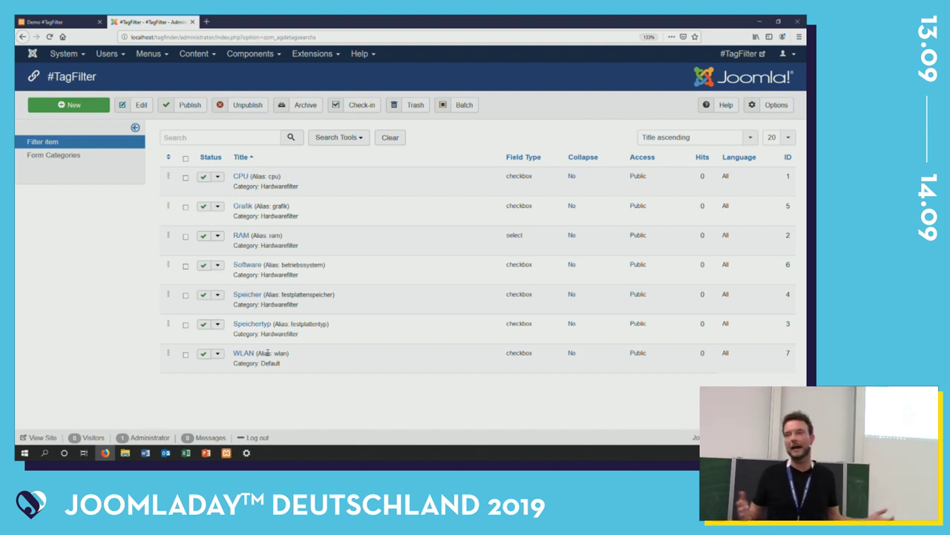
{"action": "left_click", "coordinate": [278, 59]}
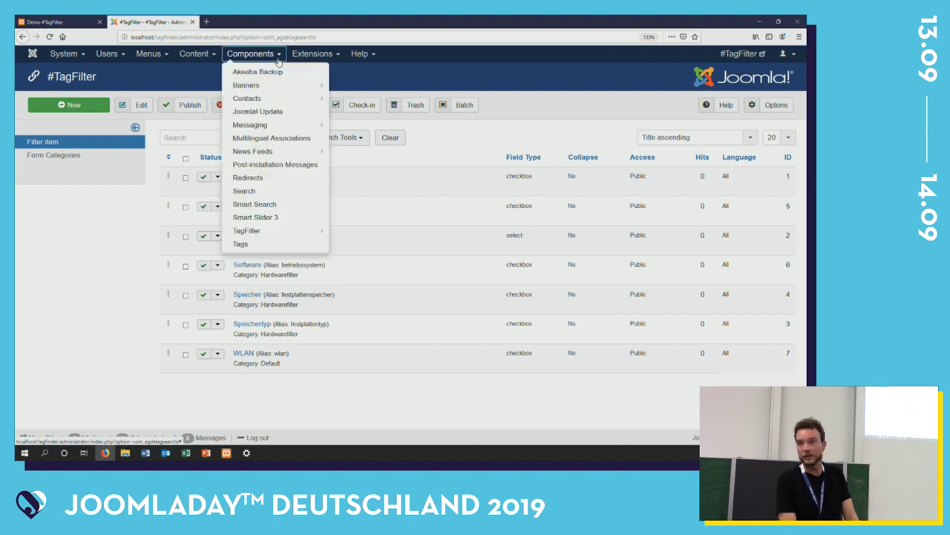
{"action": "left_click", "coordinate": [240, 244]}
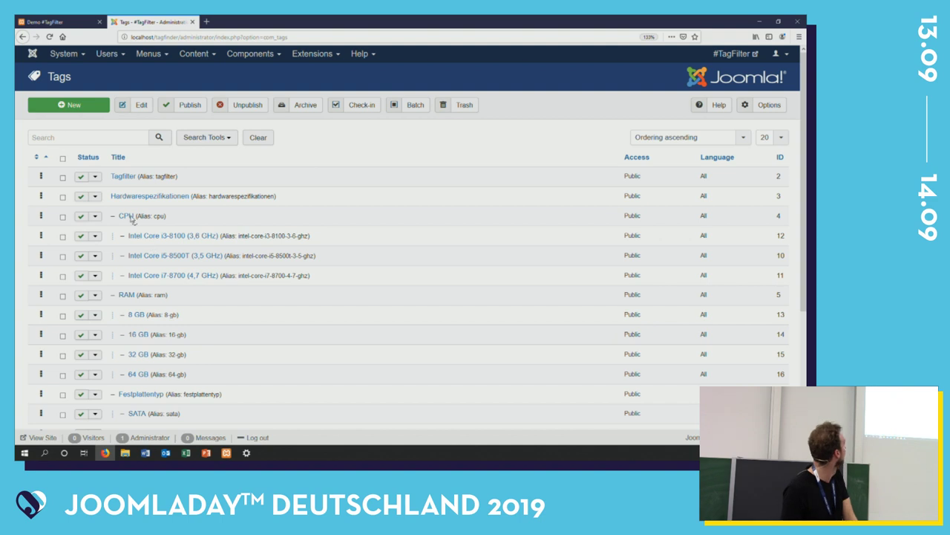
- Create a tag titled WLAN under the parent Hardwarespezifikationen and save it with a new blank tag opened
{"action": "left_click", "coordinate": [72, 105]}
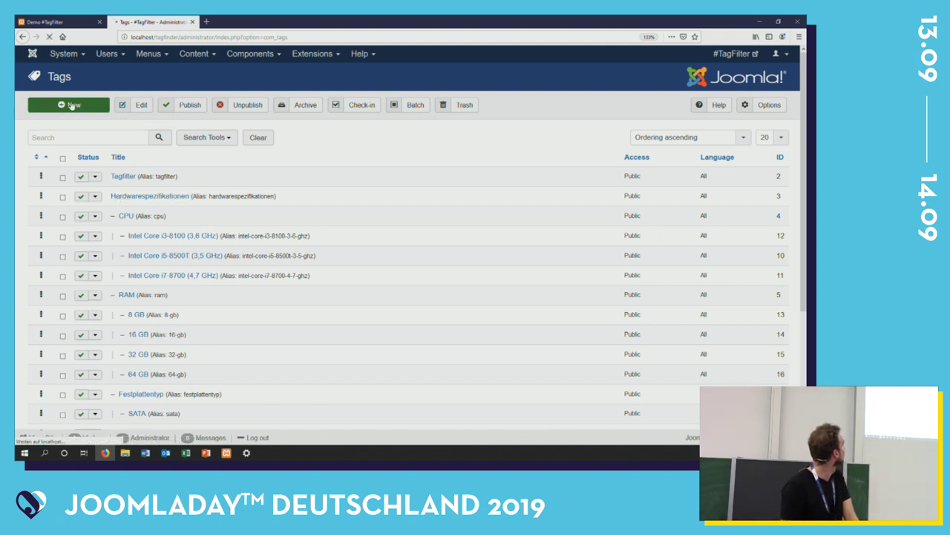
{"action": "left_click", "coordinate": [87, 142]}
{"action": "type", "text": "WLAN"}
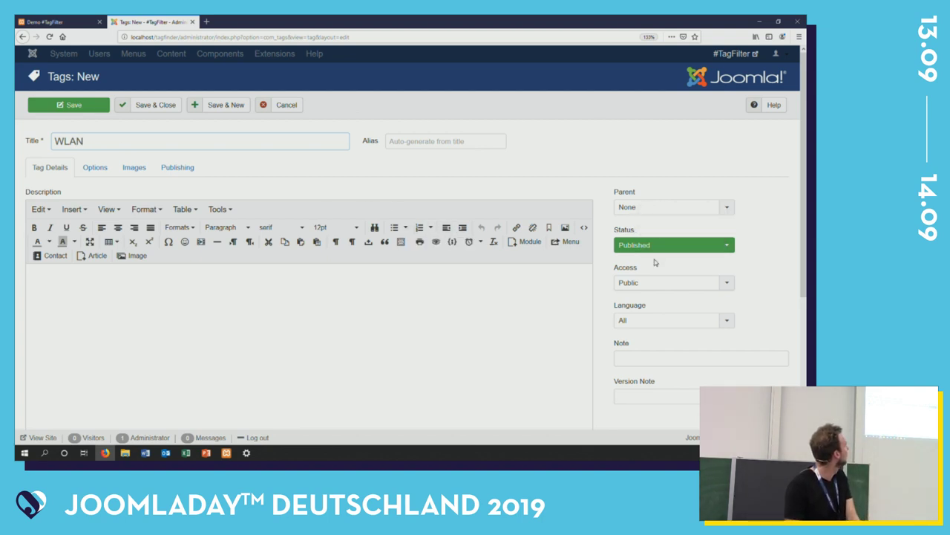
{"action": "left_click", "coordinate": [637, 210]}
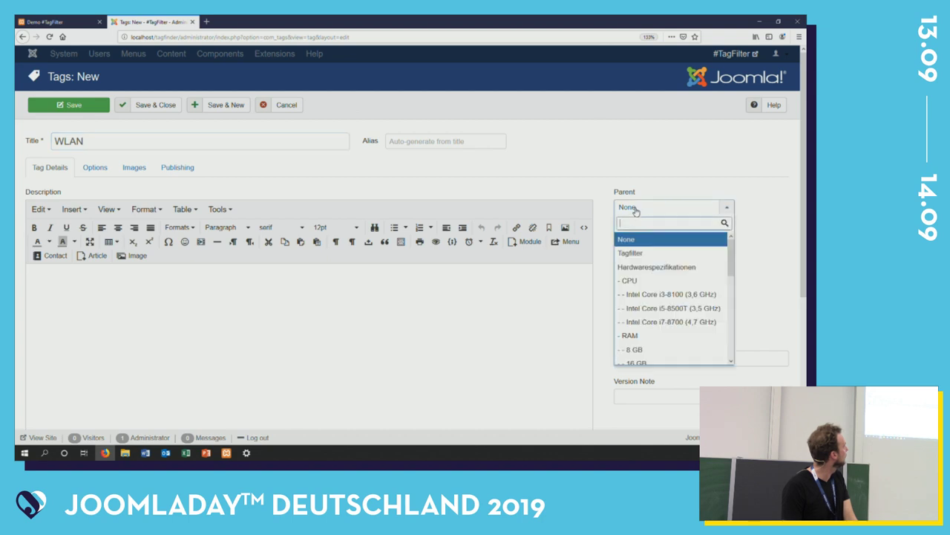
{"action": "left_click", "coordinate": [646, 269]}
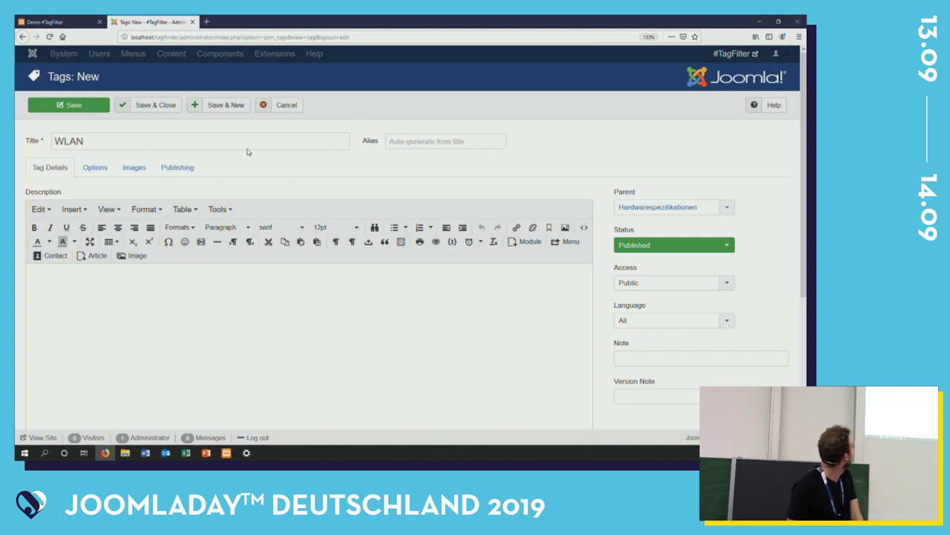
{"action": "left_click", "coordinate": [218, 109]}
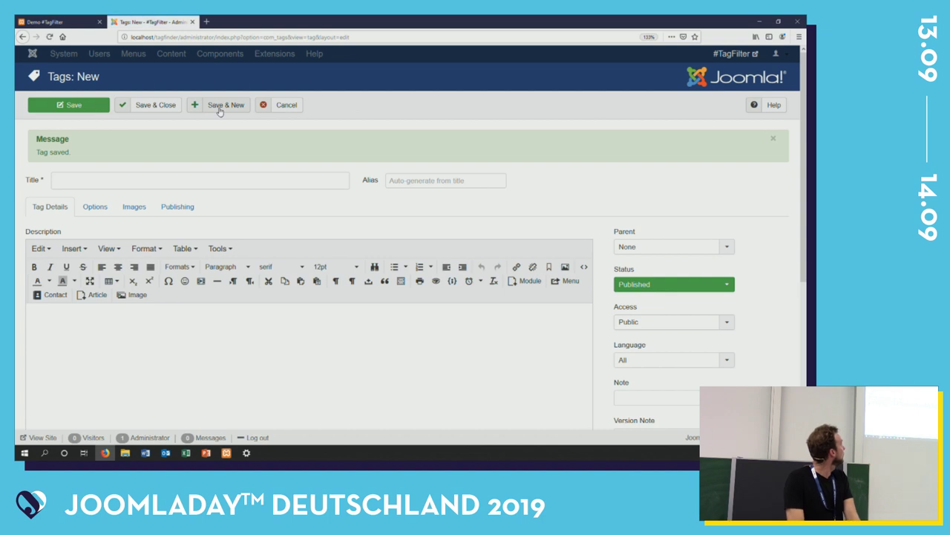
- Create a tag titled JA under the parent WLAN and save it with a new blank tag opened
{"action": "left_click", "coordinate": [154, 175]}
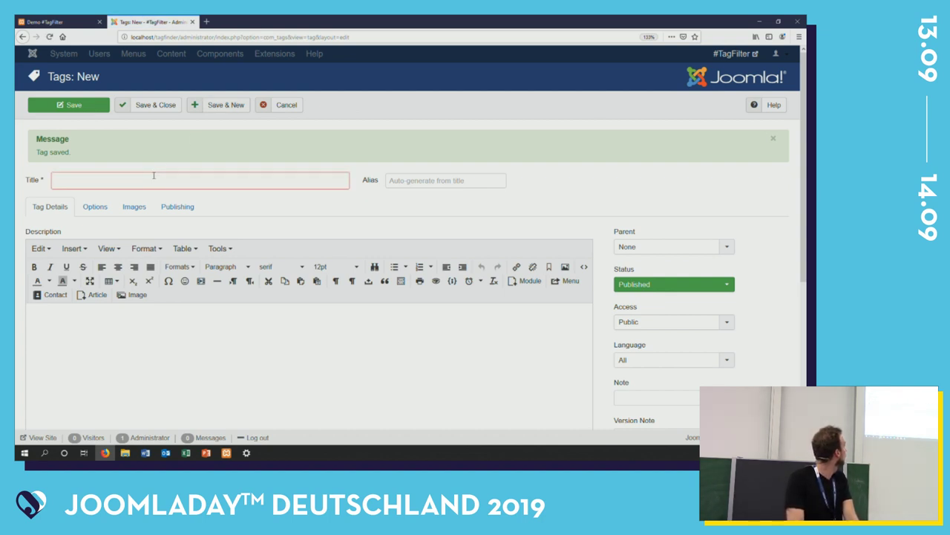
{"action": "type", "text": "JA"}
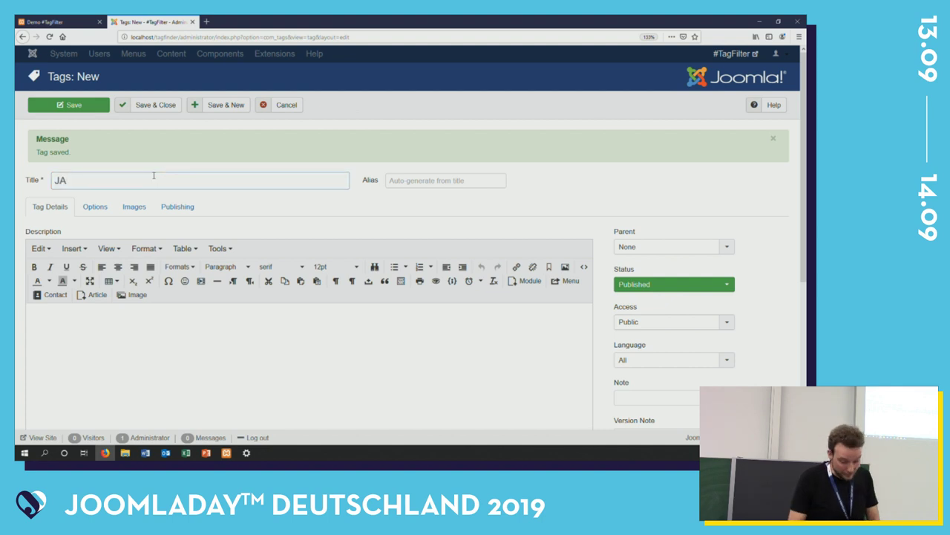
{"action": "left_click", "coordinate": [627, 248]}
{"action": "type", "text": "wlan"}
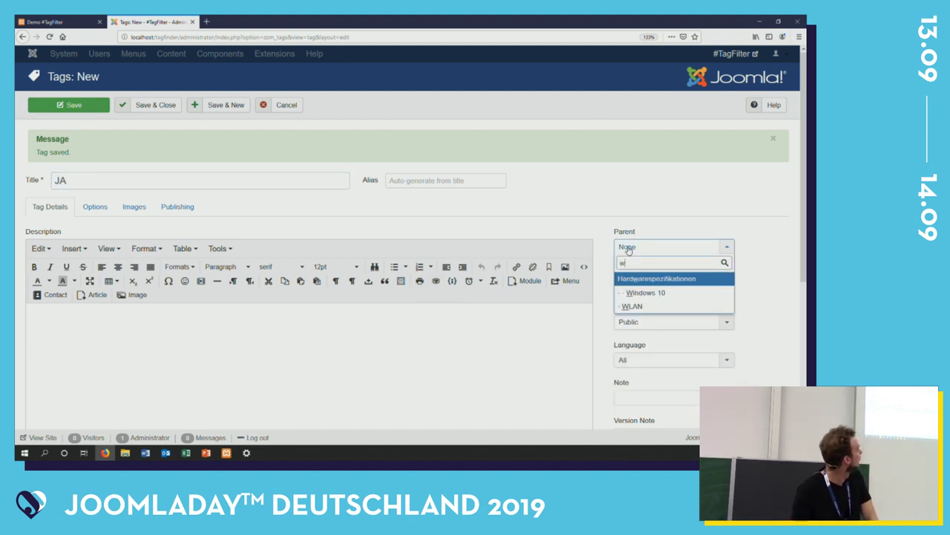
{"action": "left_click", "coordinate": [637, 280]}
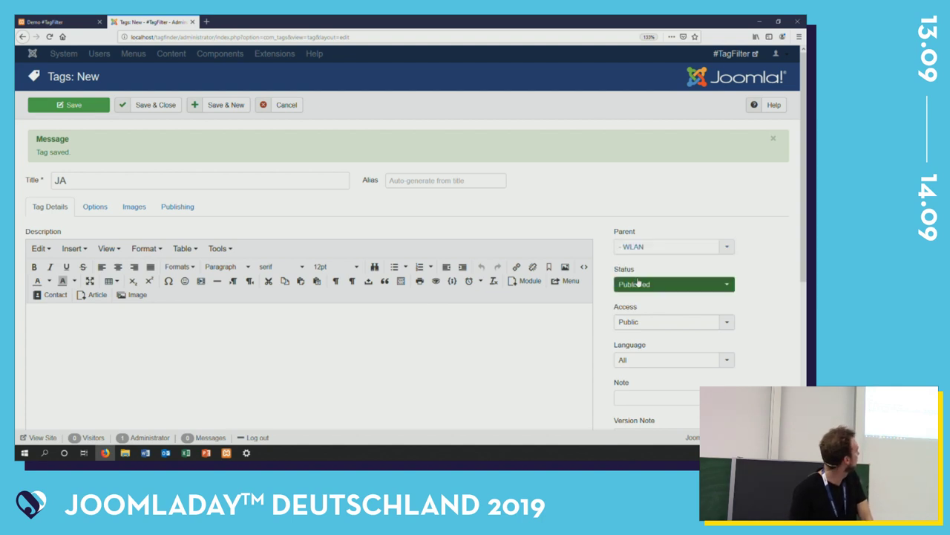
{"action": "left_click", "coordinate": [217, 106]}
- Create a tag titled Nein under the parent WLAN, then save and close it
{"action": "left_click", "coordinate": [121, 183]}
{"action": "type", "text": "Nein"}
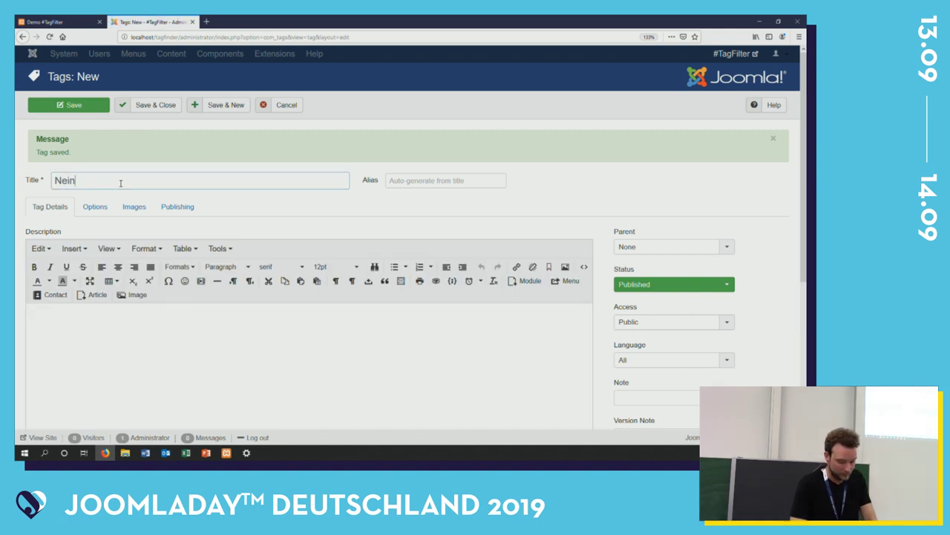
{"action": "left_click", "coordinate": [623, 249]}
{"action": "type", "text": "wlan"}
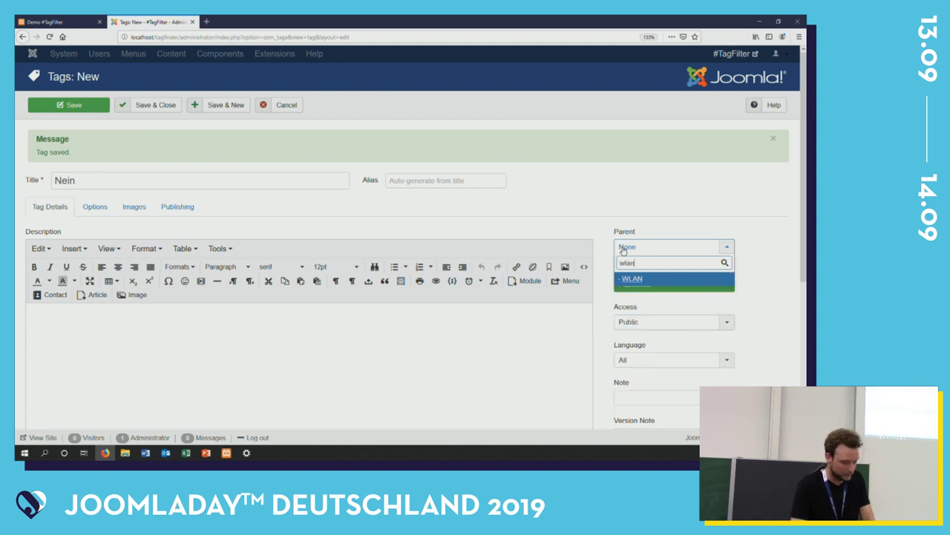
{"action": "left_click", "coordinate": [635, 279]}
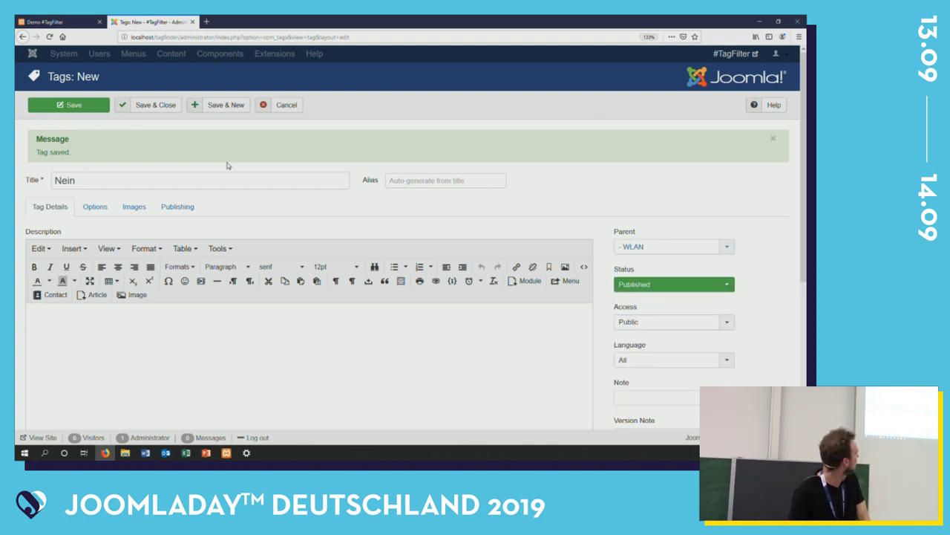
{"action": "left_click", "coordinate": [158, 111]}
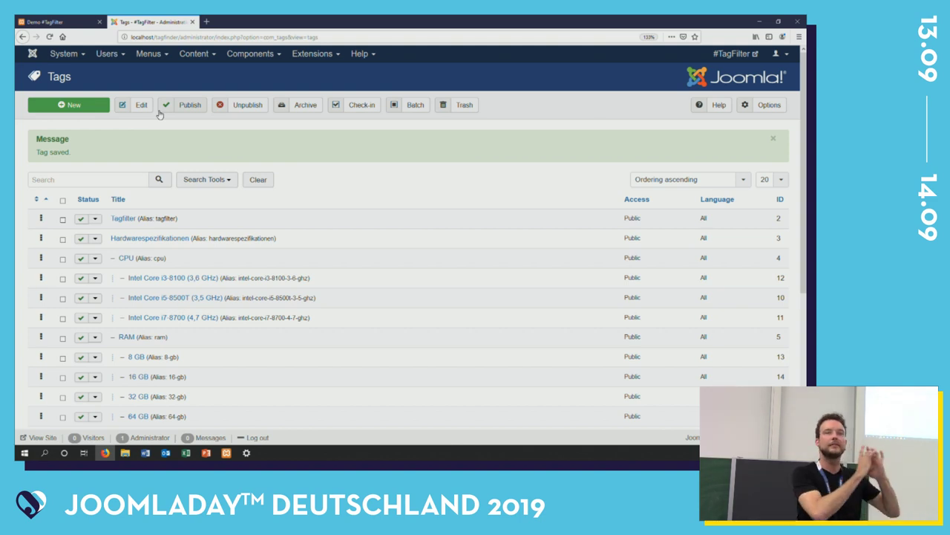
- In the TagFilter item WLAN, replace the Tagfilter tag with Hardwarespezifikationen/WLAN/JA and Hardwarespezifikationen/WLAN/Nein
{"action": "left_click", "coordinate": [246, 63]}
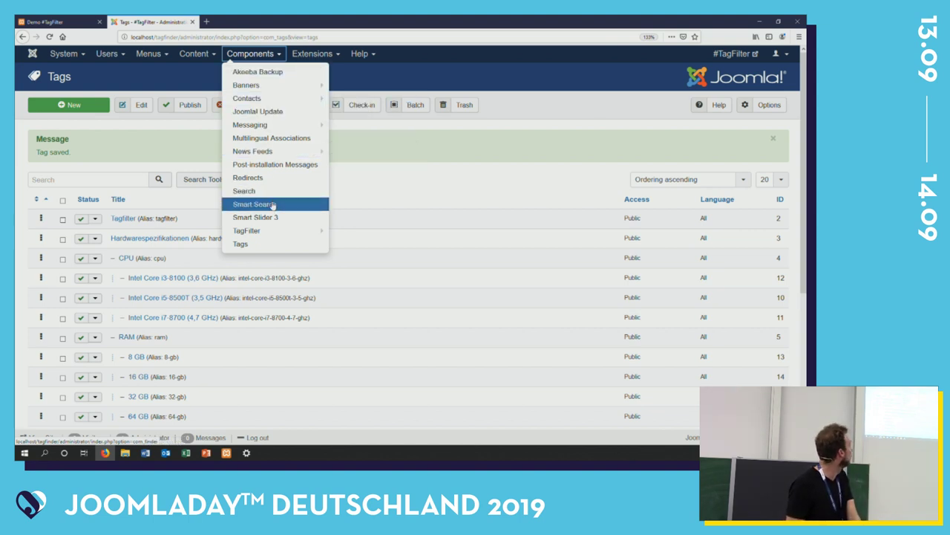
{"action": "left_click", "coordinate": [264, 232]}
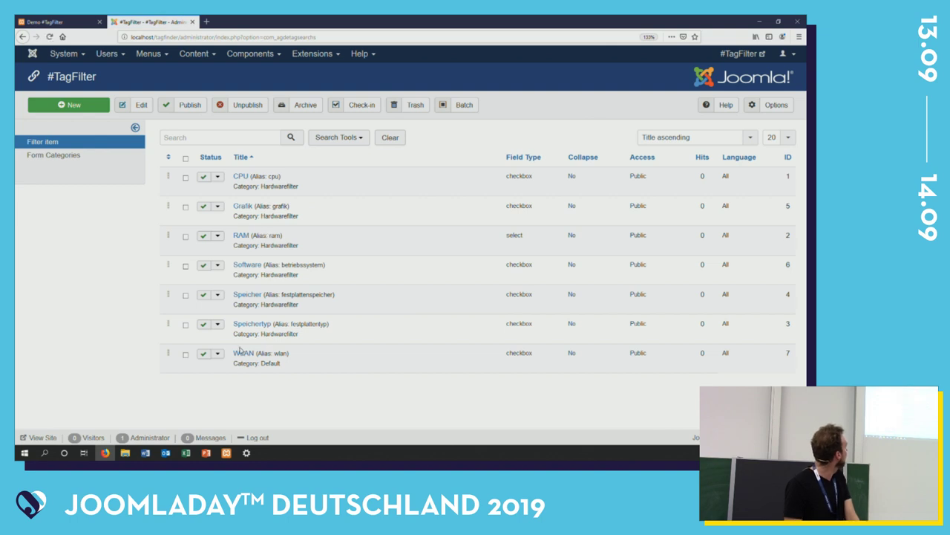
{"action": "left_click", "coordinate": [242, 354]}
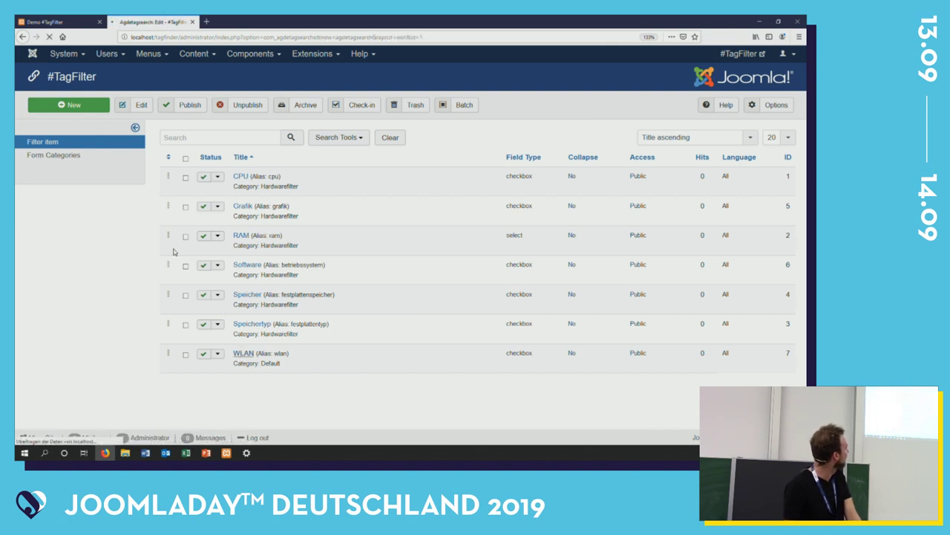
{"action": "left_click", "coordinate": [63, 246]}
{"action": "left_click", "coordinate": [63, 245]}
{"action": "type", "text": "wlan"}
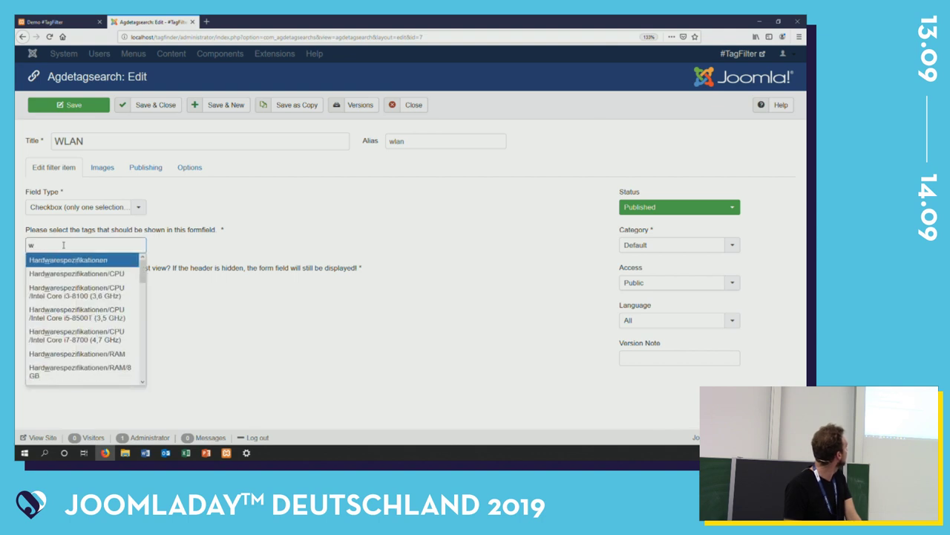
{"action": "left_click", "coordinate": [74, 274]}
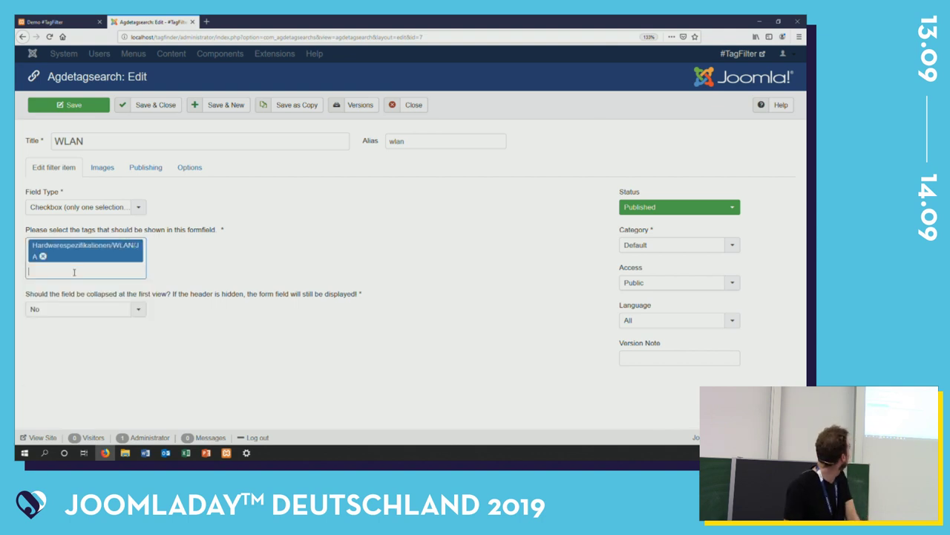
{"action": "type", "text": "wlan"}
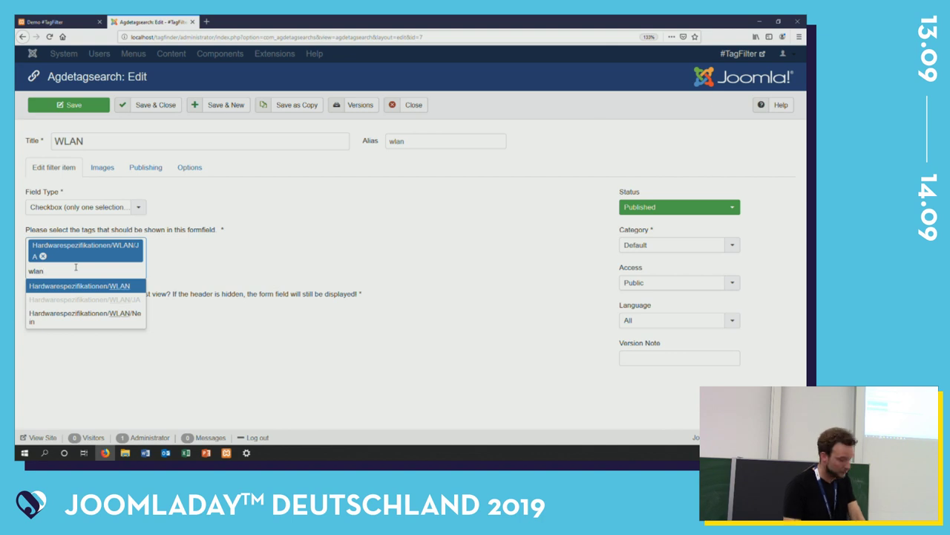
{"action": "left_click", "coordinate": [82, 316]}
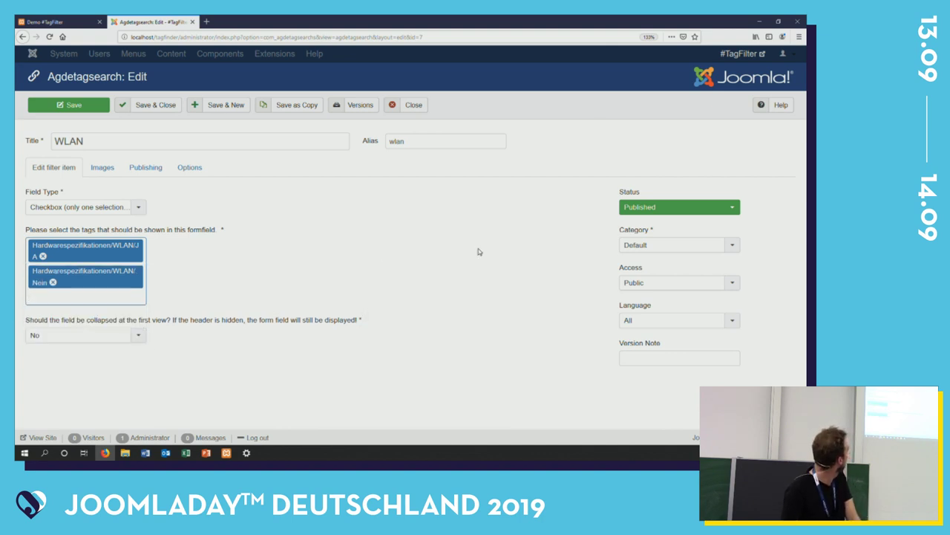
- Set the WLAN filter item's category to Hardwarefilter and save and close the item
{"action": "left_click", "coordinate": [630, 248]}
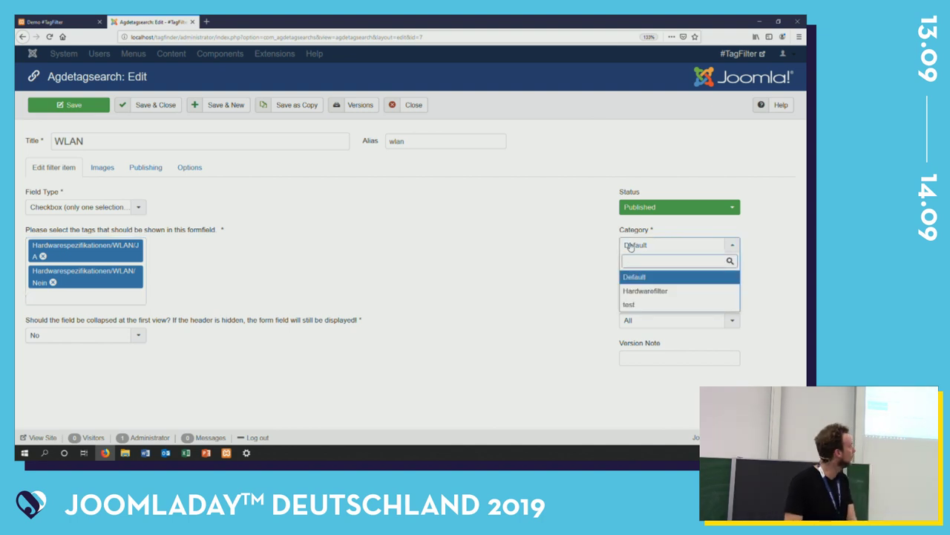
{"action": "left_click", "coordinate": [640, 292]}
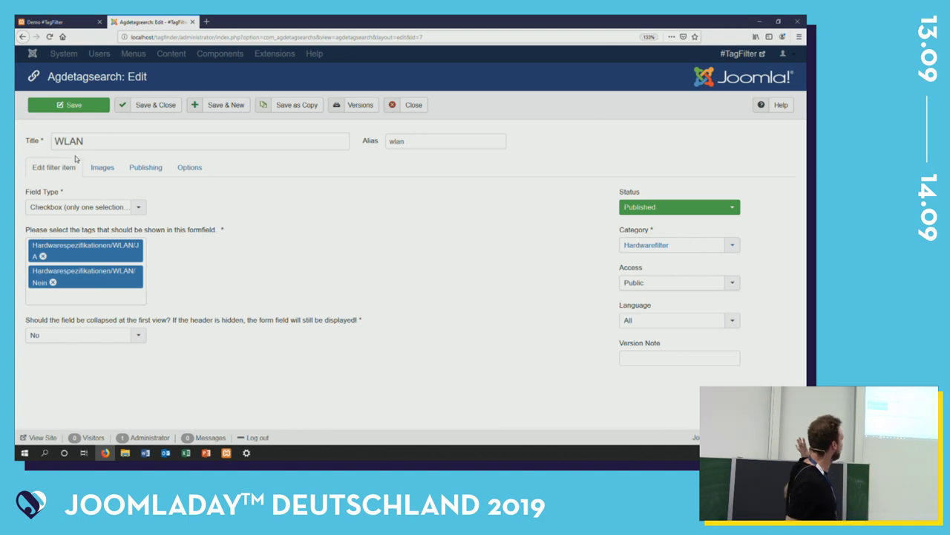
{"action": "left_click", "coordinate": [139, 105]}
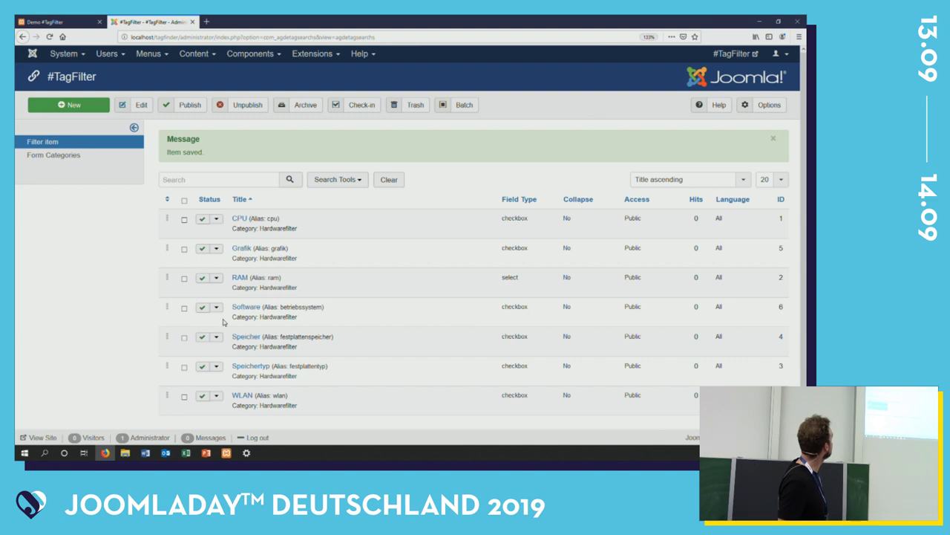
- Check the WLAN filter field and its choices in the Hardwarefilter form on the demo site
{"action": "left_click", "coordinate": [32, 19]}
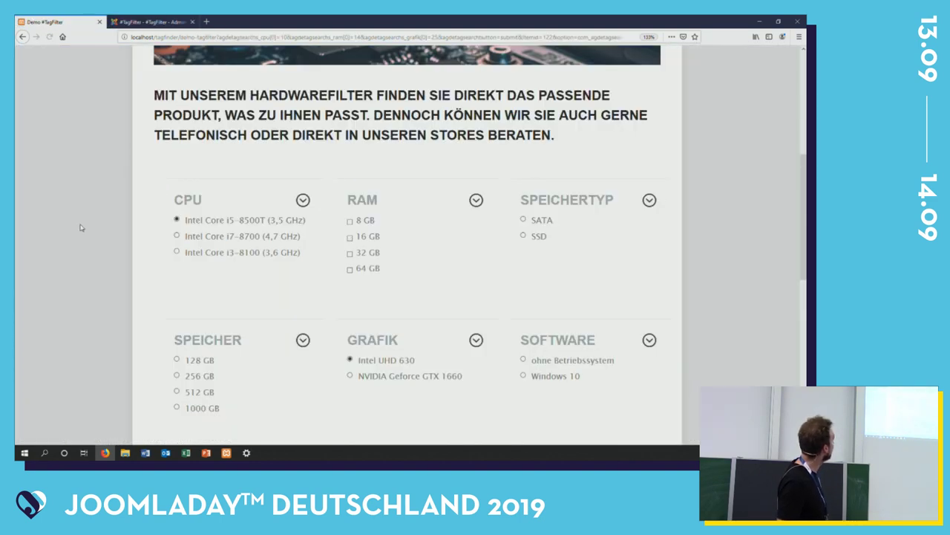
{"action": "scroll", "coordinate": [81, 228], "scroll_direction": "down", "scroll_amount": 3}
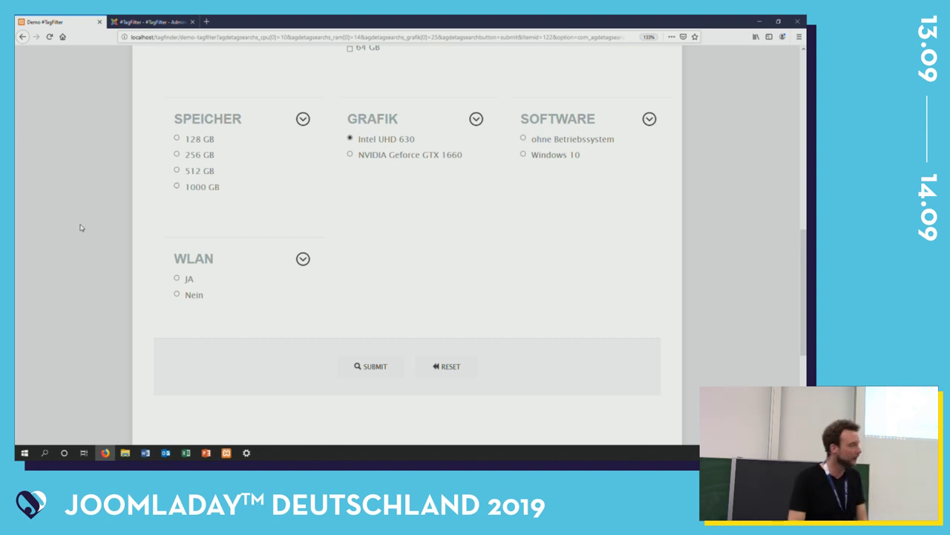
{"action": "scroll", "coordinate": [82, 228], "scroll_direction": "up", "scroll_amount": 3}
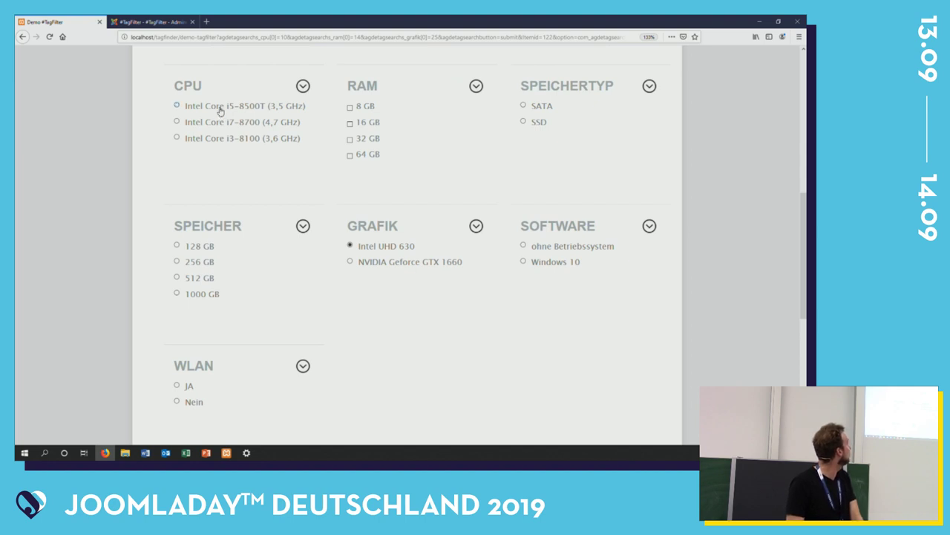
- Open the TagFilter component options and compare the Form Categories settings with the Hardwarefilter form on the demo site
{"action": "left_click", "coordinate": [146, 20]}
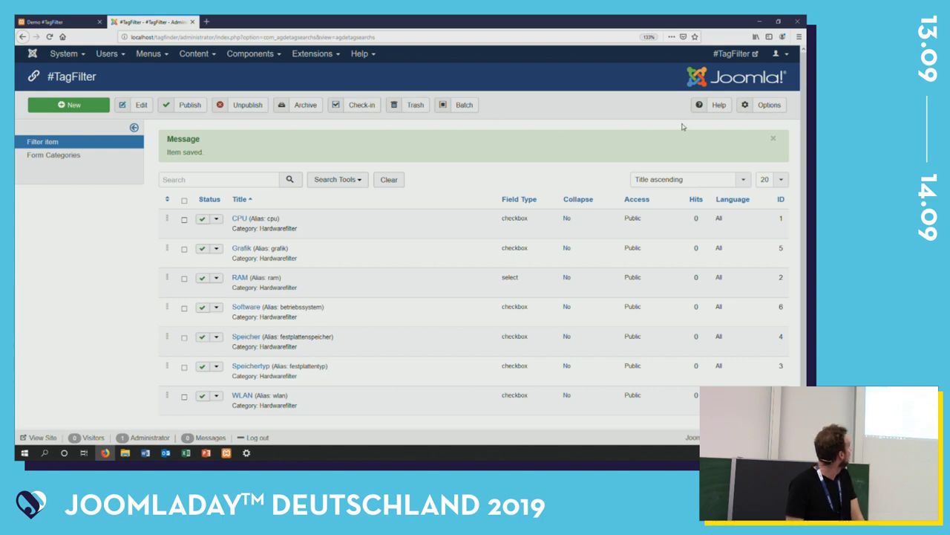
{"action": "left_click", "coordinate": [756, 108]}
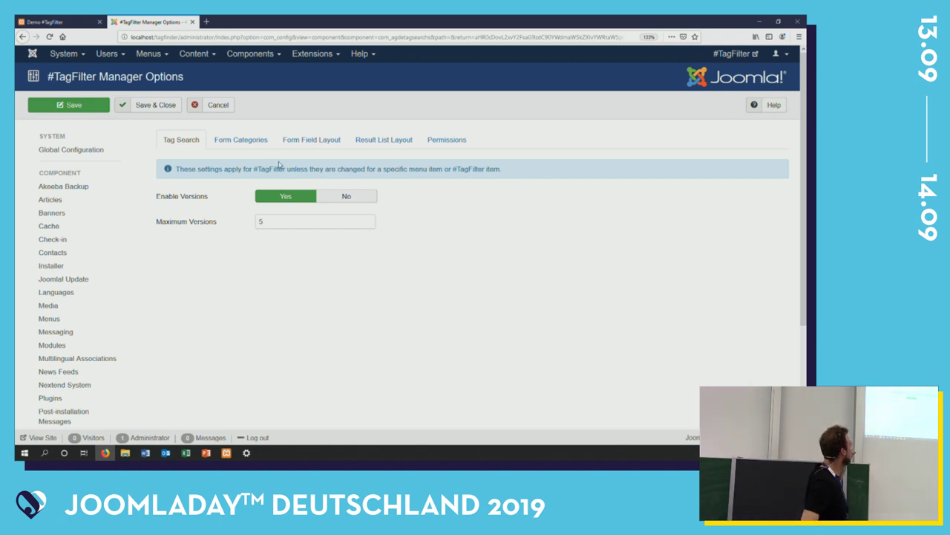
{"action": "left_click", "coordinate": [248, 143]}
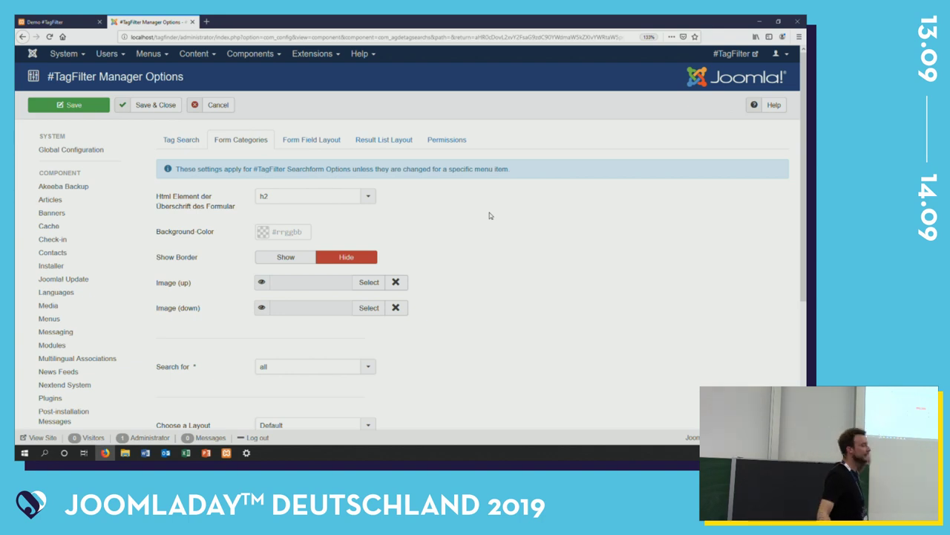
{"action": "left_click", "coordinate": [52, 21]}
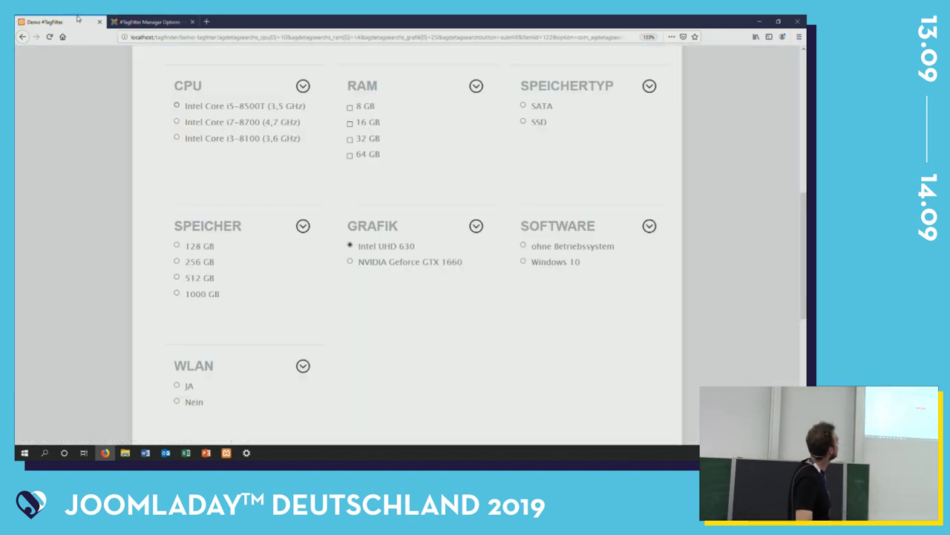
{"action": "scroll", "coordinate": [144, 130], "scroll_direction": "up", "scroll_amount": 1}
{"action": "scroll", "coordinate": [144, 129], "scroll_direction": "up", "scroll_amount": 3}
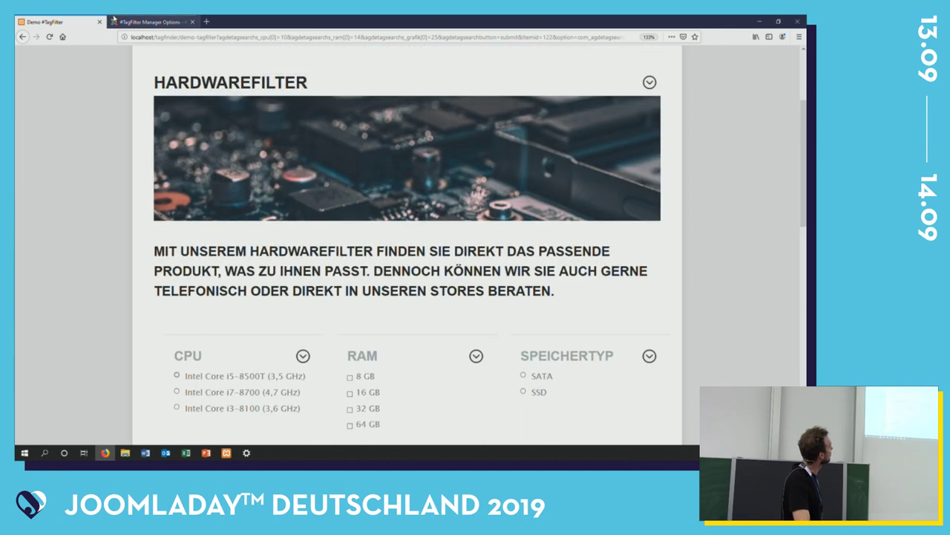
{"action": "key", "text": "ctrl+Tab"}
{"action": "mouse_move", "coordinate": [195, 203]}
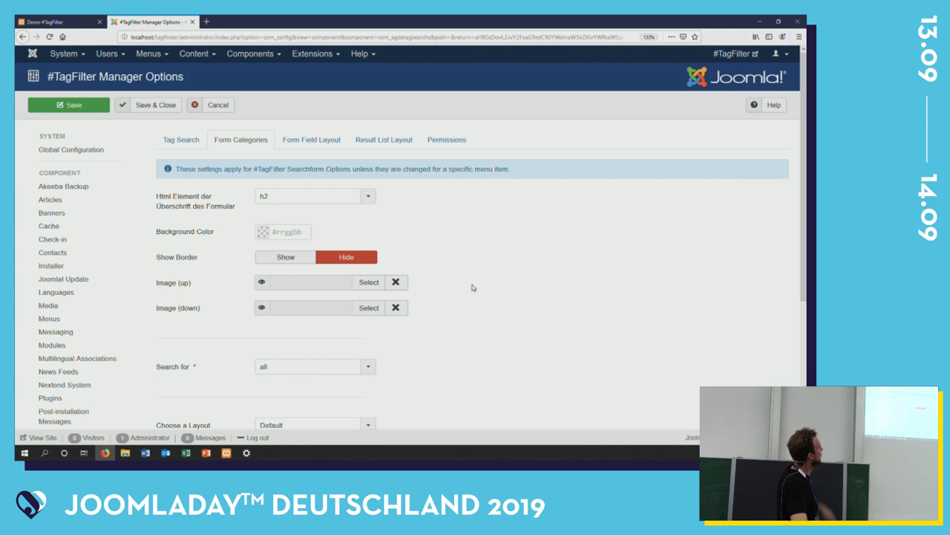
{"action": "scroll", "coordinate": [472, 289], "scroll_direction": "down", "scroll_amount": 3}
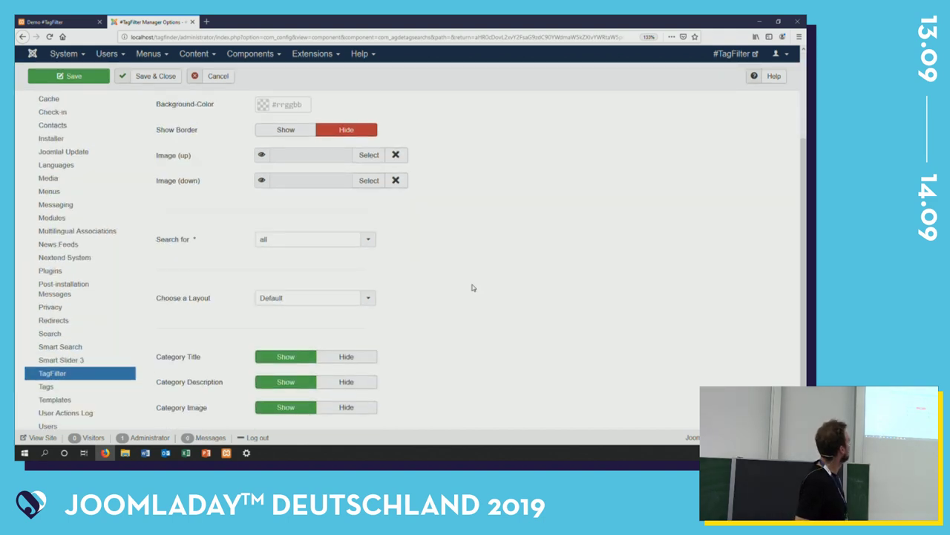
{"action": "left_click", "coordinate": [45, 21]}
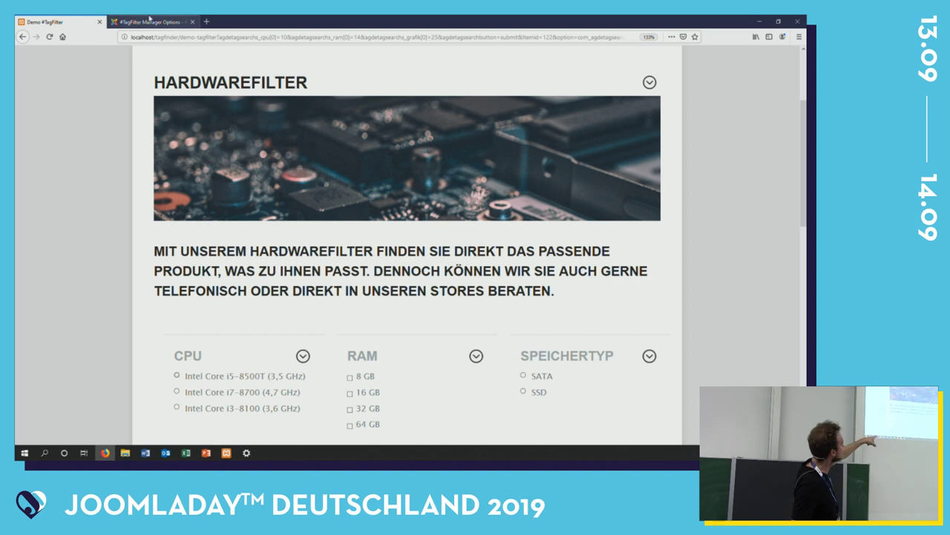
- Examine the choices for Search for and the remaining Form Categories options down to Disable Formfields
{"action": "left_click", "coordinate": [149, 22]}
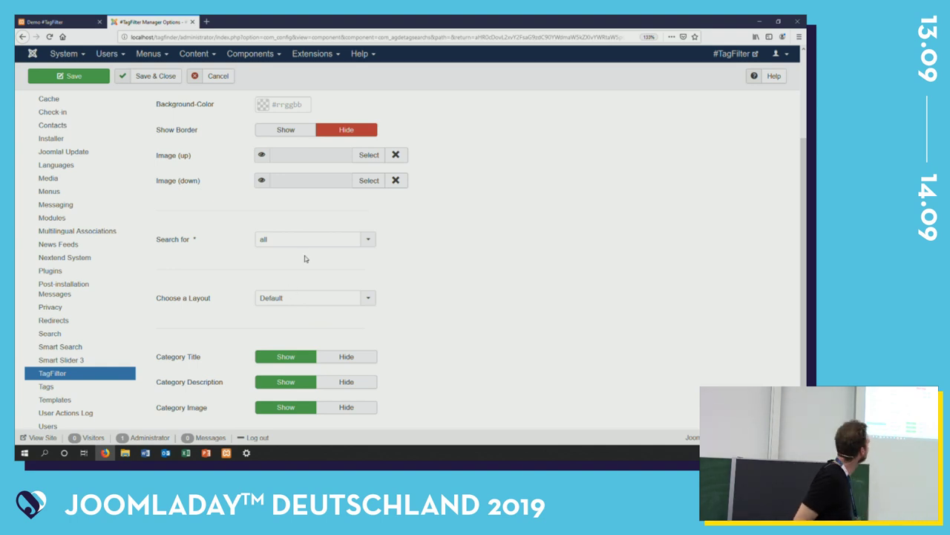
{"action": "left_click", "coordinate": [332, 243]}
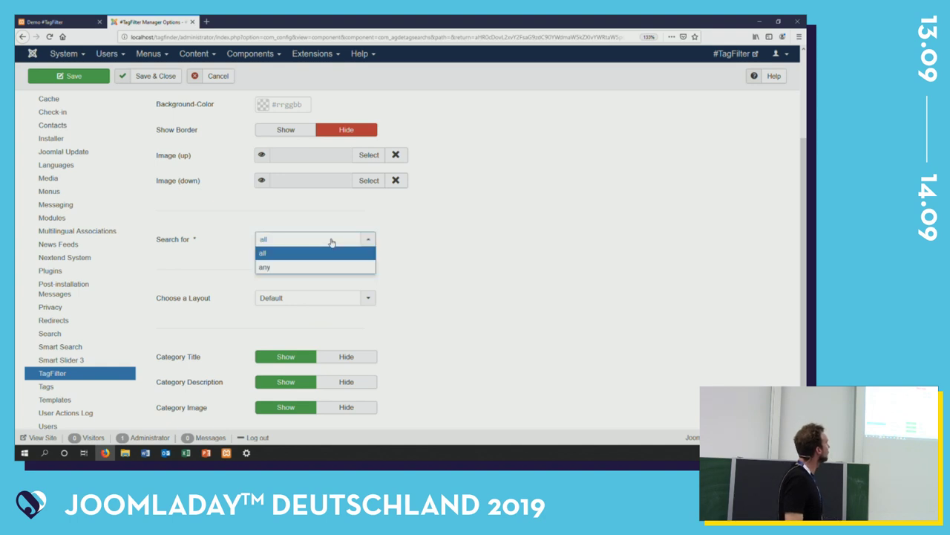
{"action": "left_click", "coordinate": [332, 243]}
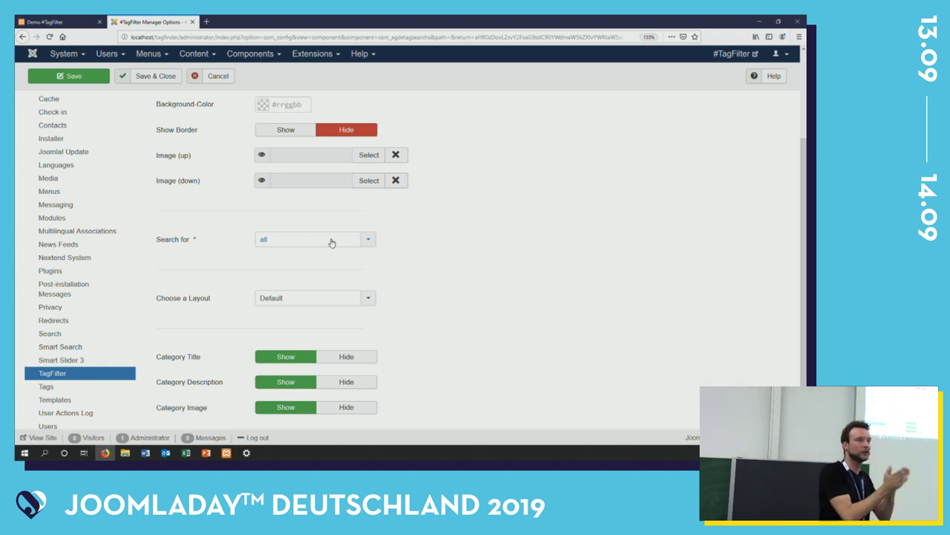
{"action": "left_click", "coordinate": [332, 242]}
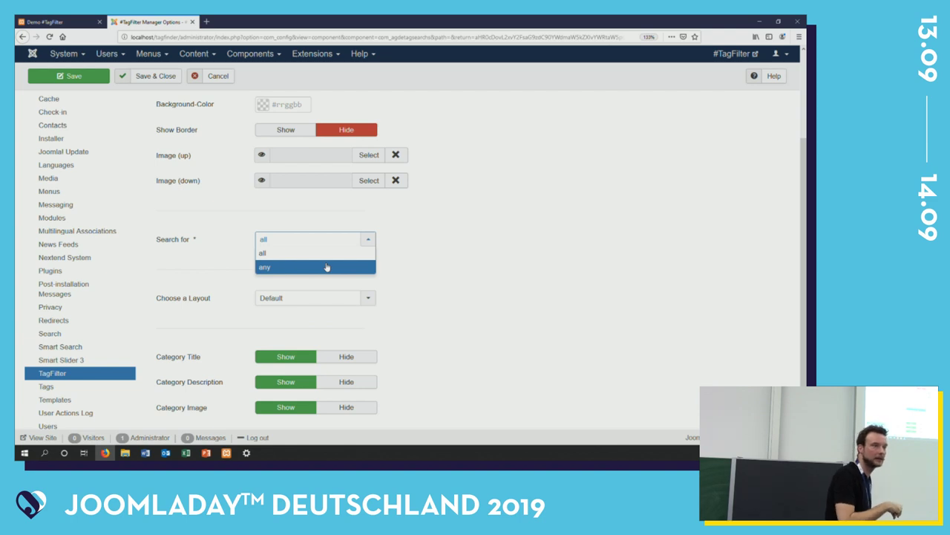
{"action": "left_click", "coordinate": [405, 268]}
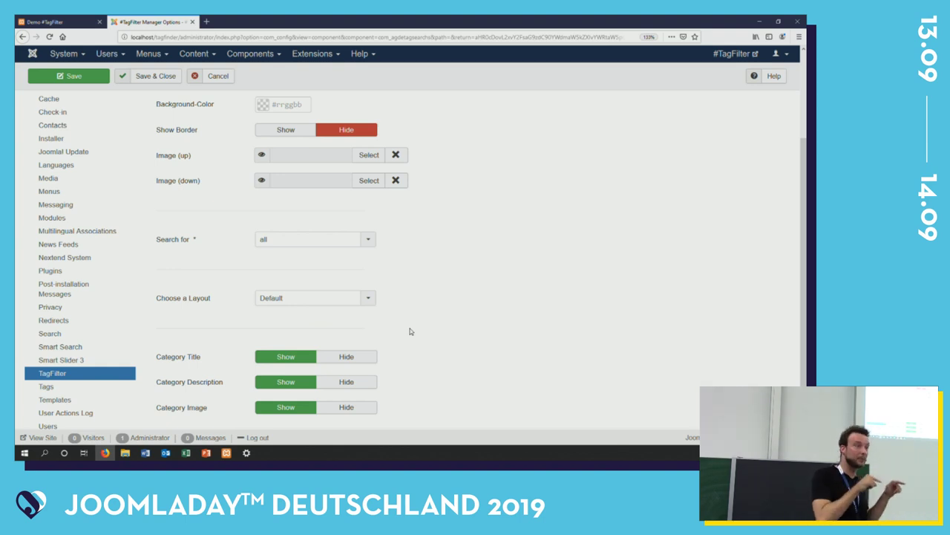
{"action": "scroll", "coordinate": [410, 330], "scroll_direction": "down", "scroll_amount": 2}
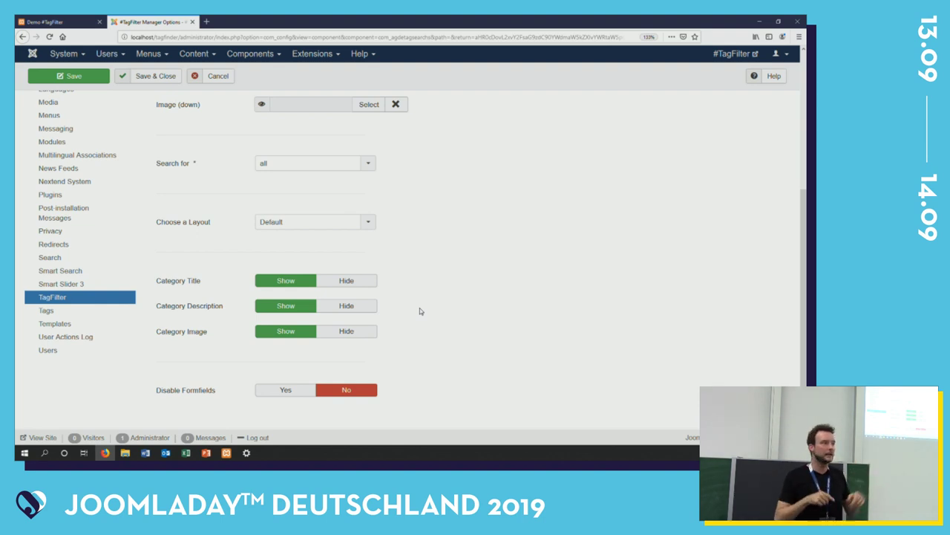
- Select the Intel Core i3-8100 (3,6 GHz) CPU in the Hardwarefilter form on the demo site
{"action": "left_click", "coordinate": [80, 20]}
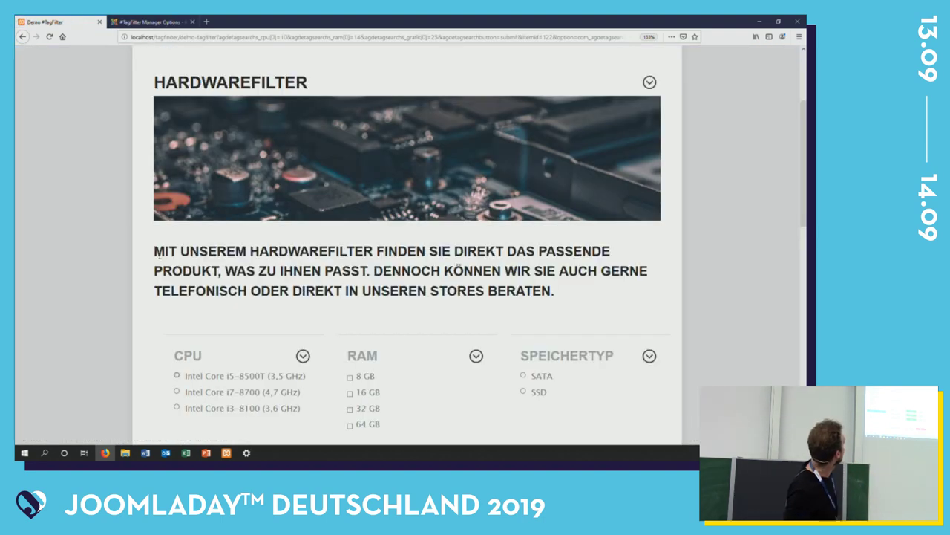
{"action": "scroll", "coordinate": [159, 255], "scroll_direction": "down", "scroll_amount": 3}
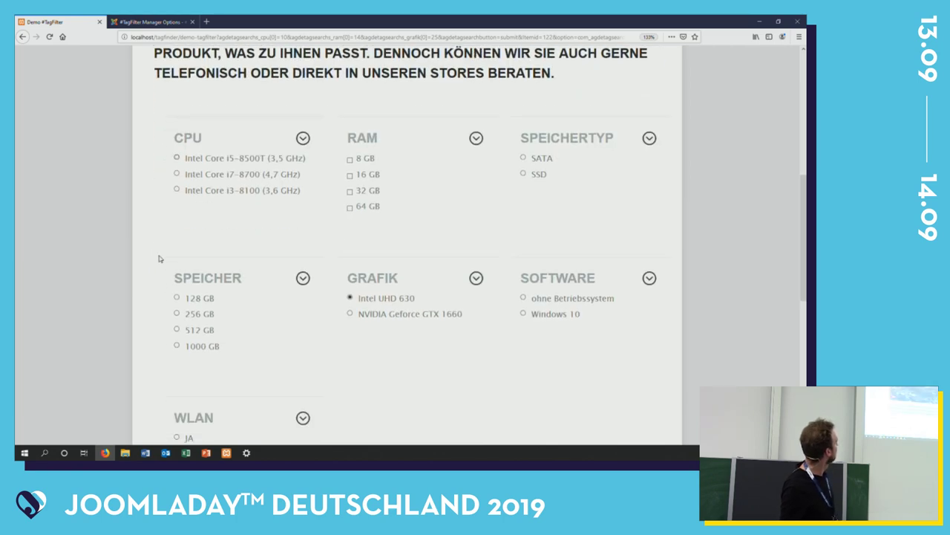
{"action": "left_click", "coordinate": [276, 196]}
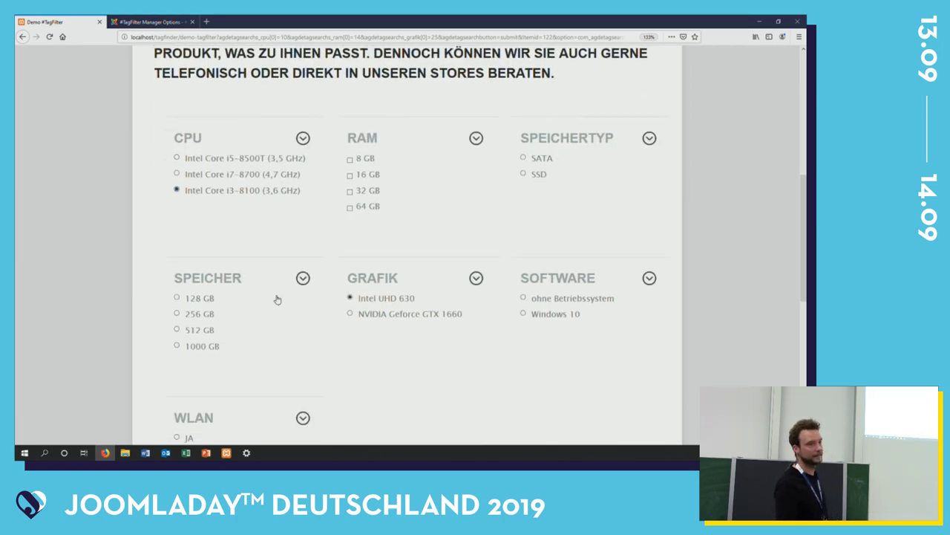
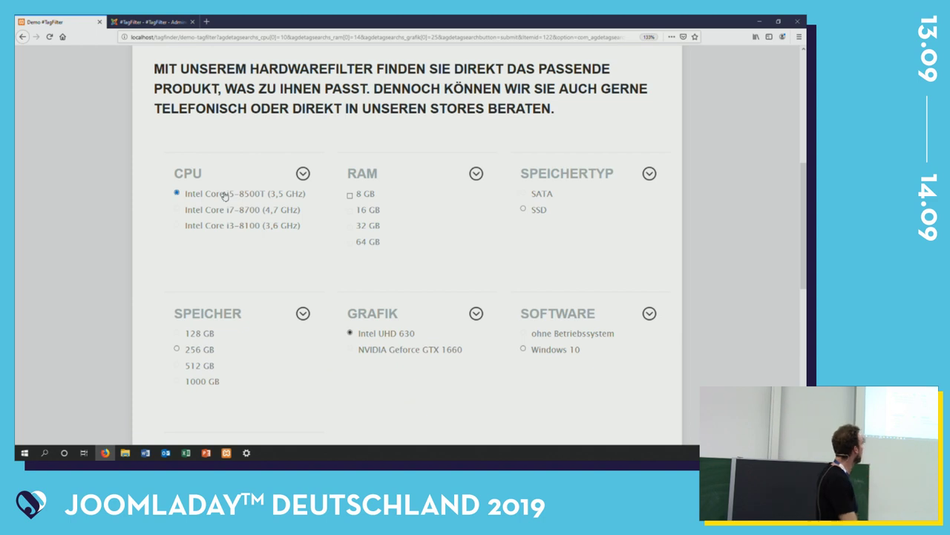
- Submit the Hardwarefilter form with Intel Core i5-8500T (3,5 GHz) and 8 GB RAM selected and check the result list
{"action": "left_click", "coordinate": [224, 195]}
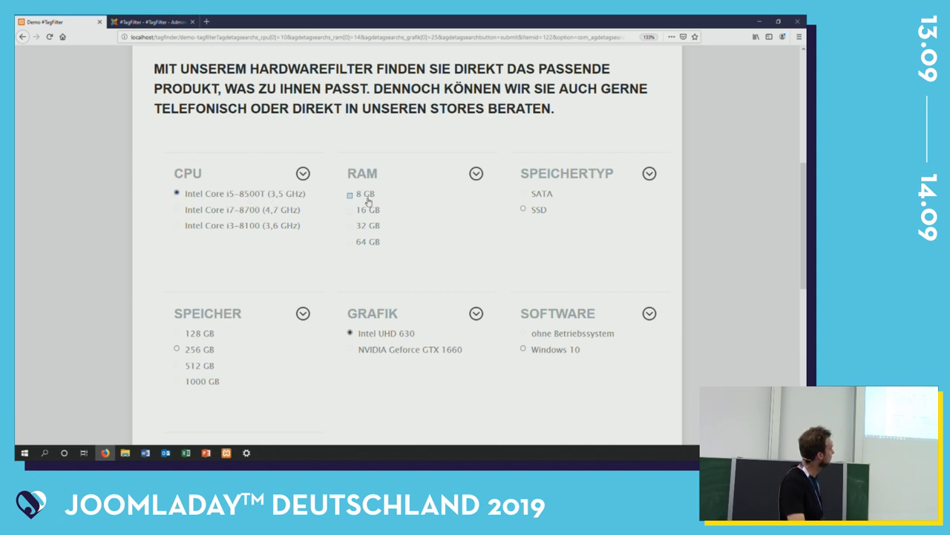
{"action": "scroll", "coordinate": [335, 297], "scroll_direction": "down", "scroll_amount": 3}
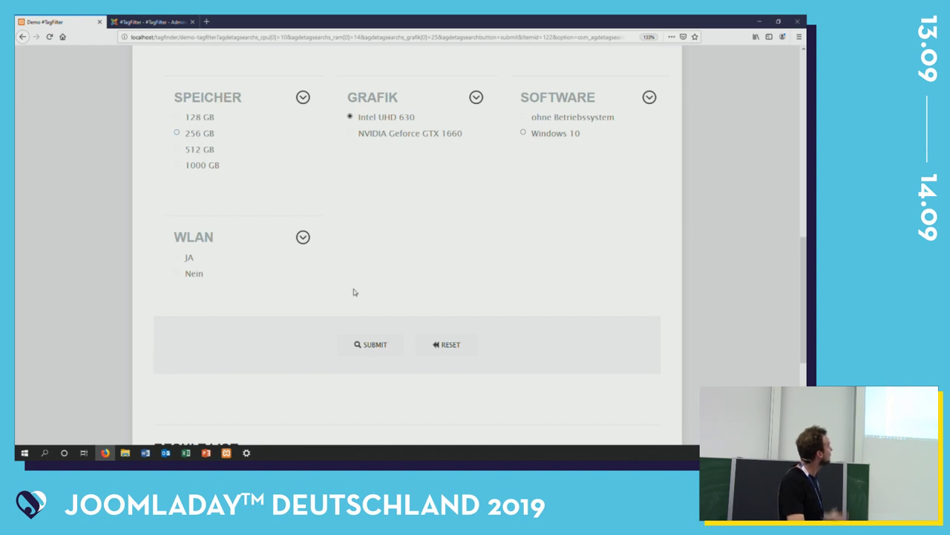
{"action": "left_click", "coordinate": [373, 344]}
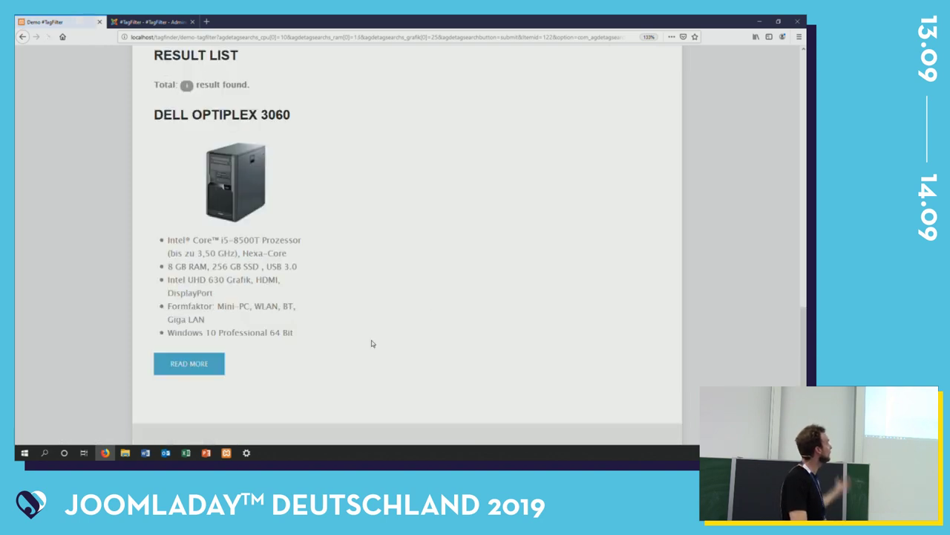
{"action": "scroll", "coordinate": [355, 253], "scroll_direction": "up", "scroll_amount": 2}
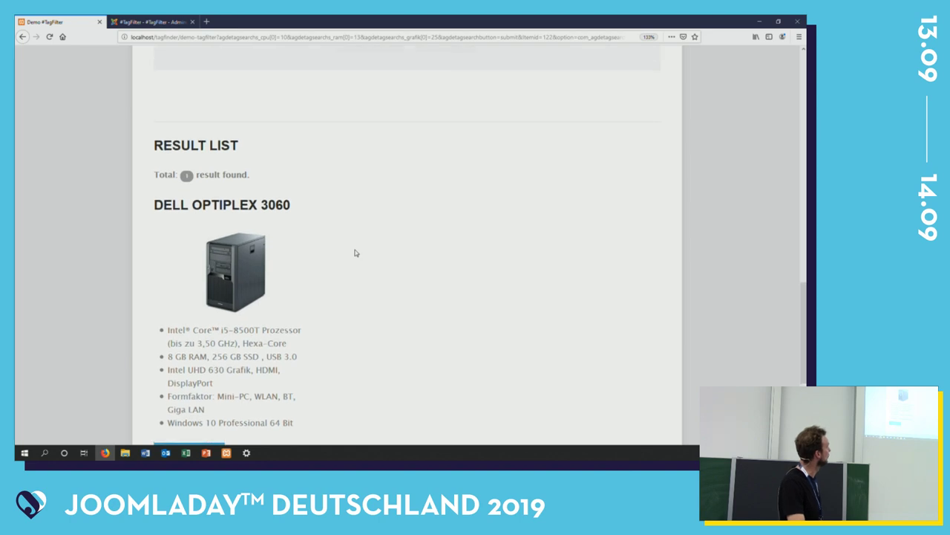
{"action": "scroll", "coordinate": [355, 253], "scroll_direction": "up", "scroll_amount": 3}
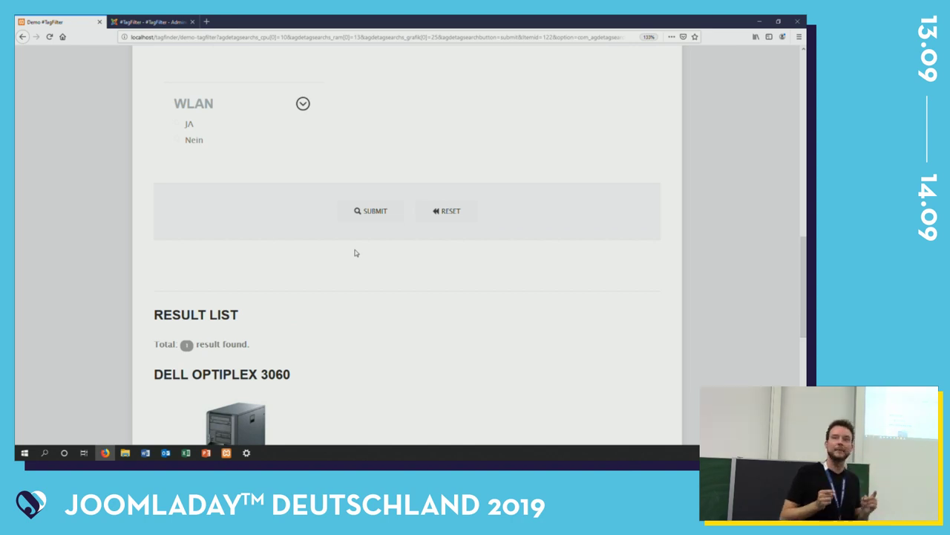
- Hide the table headings in the Form Field Layout settings of the TagFilter component options, then save and close the options
{"action": "left_click", "coordinate": [174, 21]}
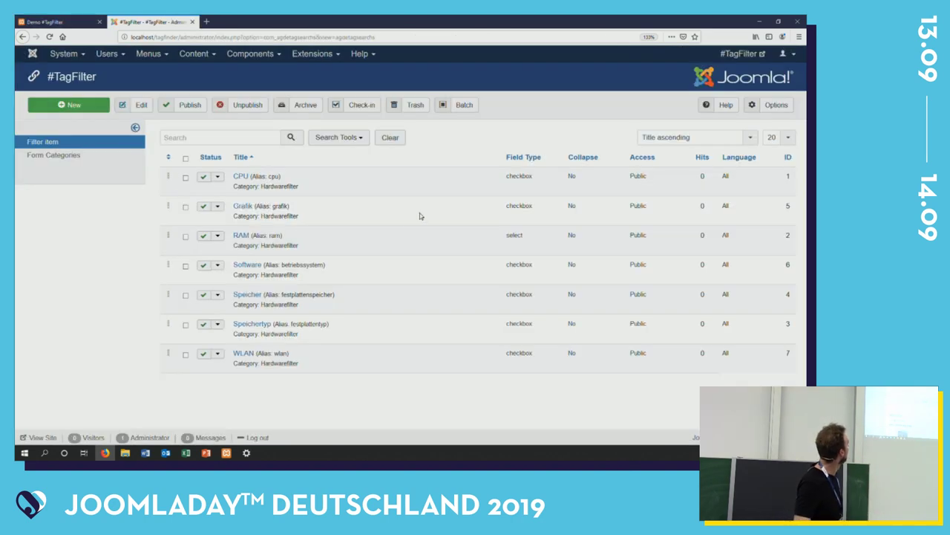
{"action": "left_click", "coordinate": [773, 105]}
{"action": "scroll", "coordinate": [523, 294], "scroll_direction": "down", "scroll_amount": 5}
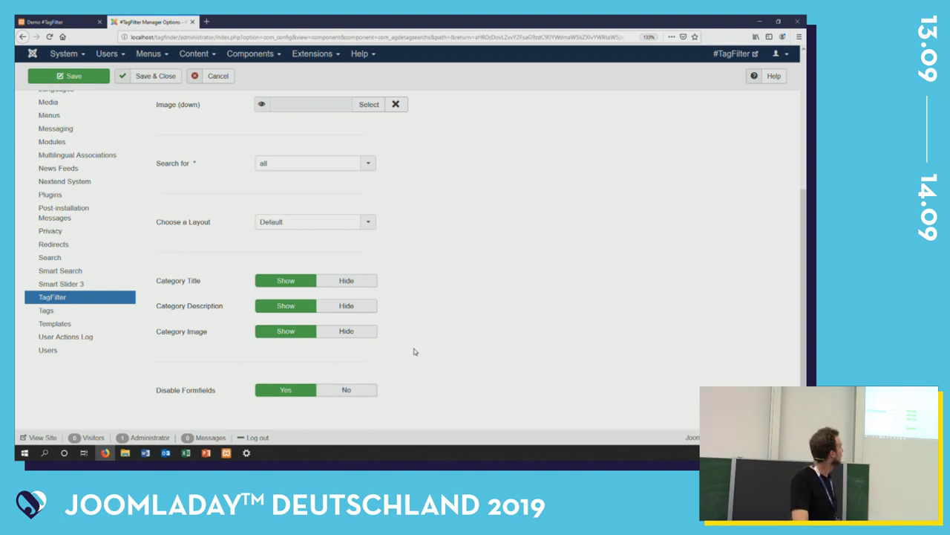
{"action": "scroll", "coordinate": [414, 351], "scroll_direction": "up", "scroll_amount": 3}
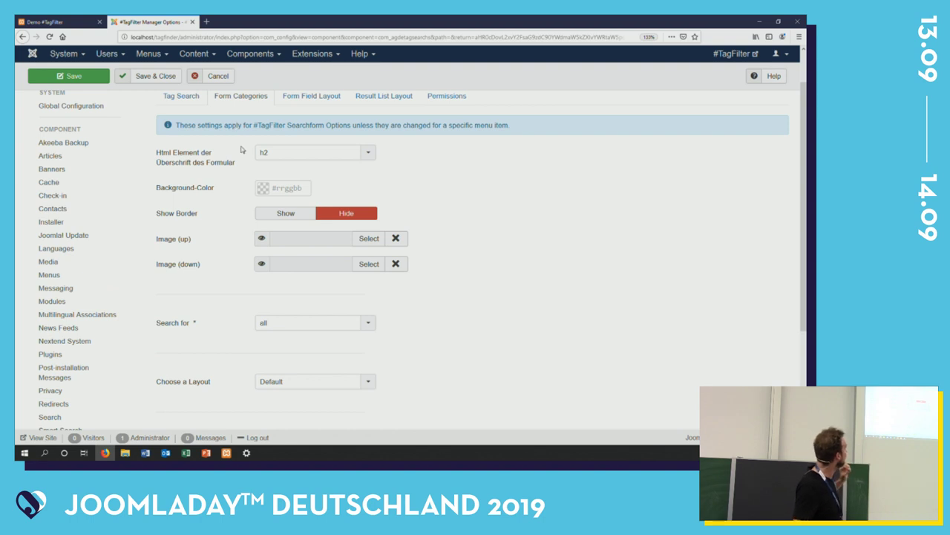
{"action": "scroll", "coordinate": [245, 150], "scroll_direction": "up", "scroll_amount": 1}
{"action": "left_click", "coordinate": [299, 148]}
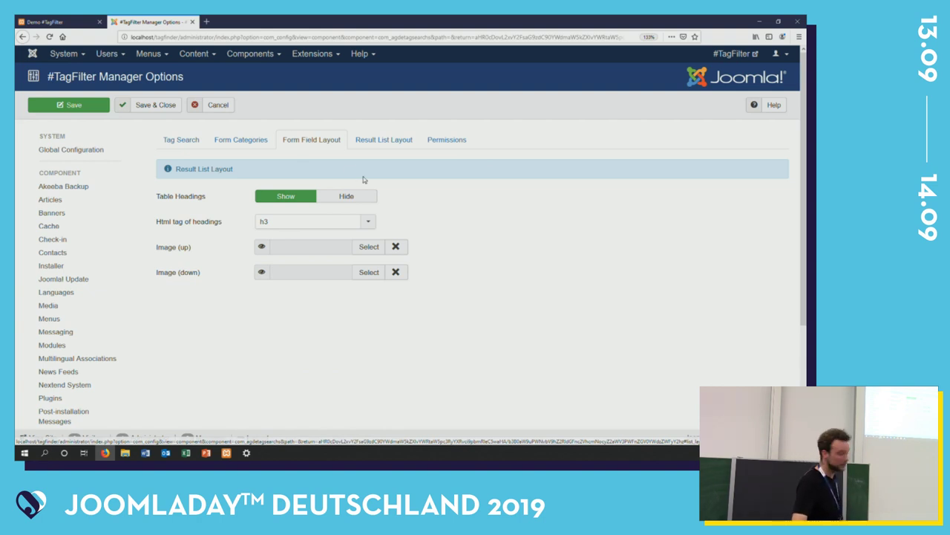
{"action": "left_click", "coordinate": [349, 196]}
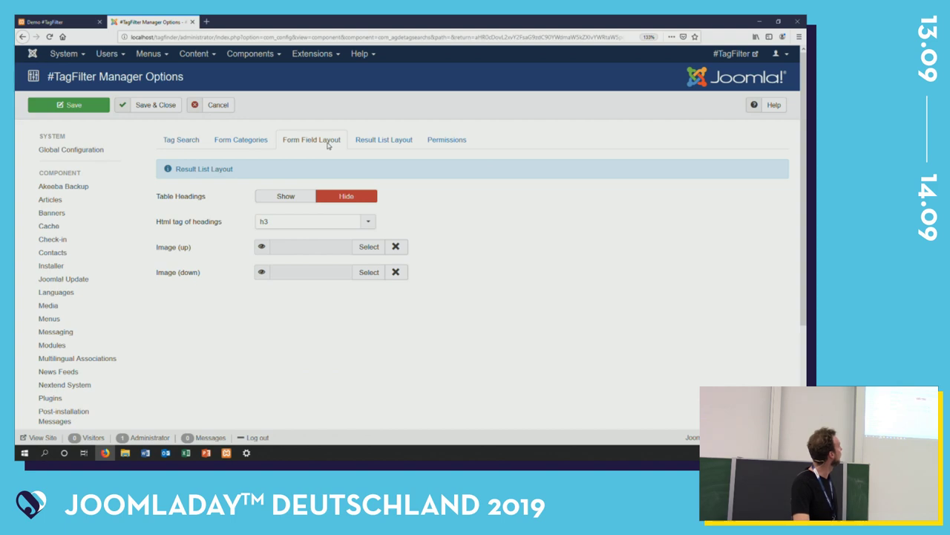
{"action": "left_click", "coordinate": [156, 106]}
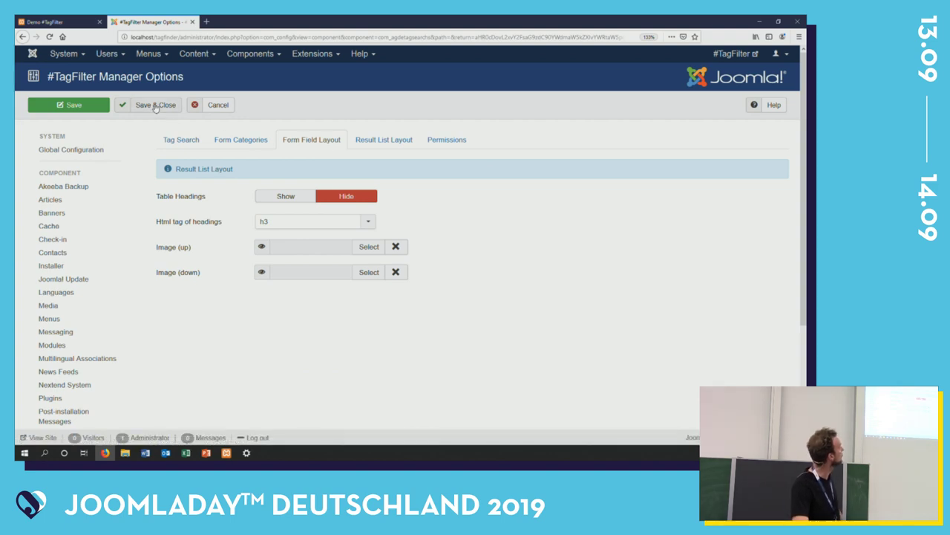
- Reload the demo site and check the field headings in the Hardwarefilter form
{"action": "left_click", "coordinate": [50, 23]}
{"action": "left_click", "coordinate": [49, 36]}
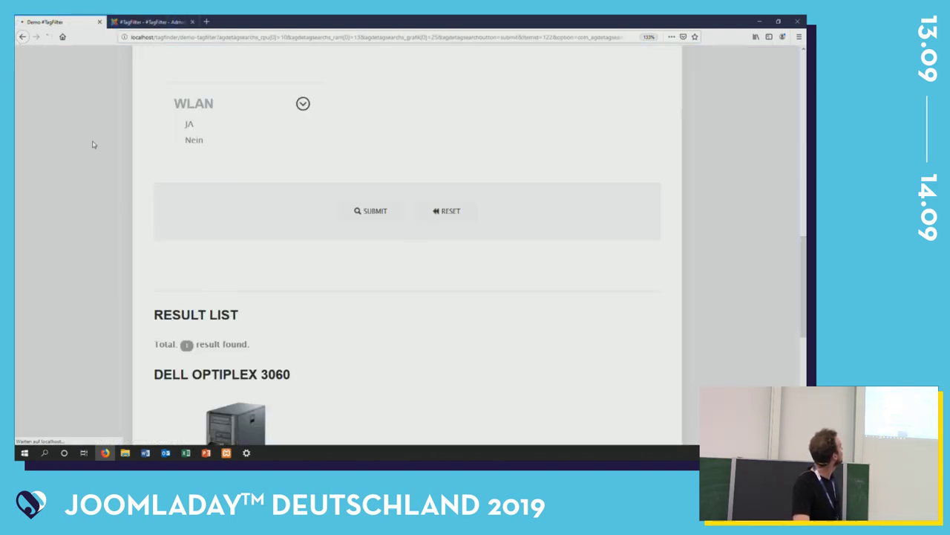
{"action": "scroll", "coordinate": [93, 145], "scroll_direction": "up", "scroll_amount": 4}
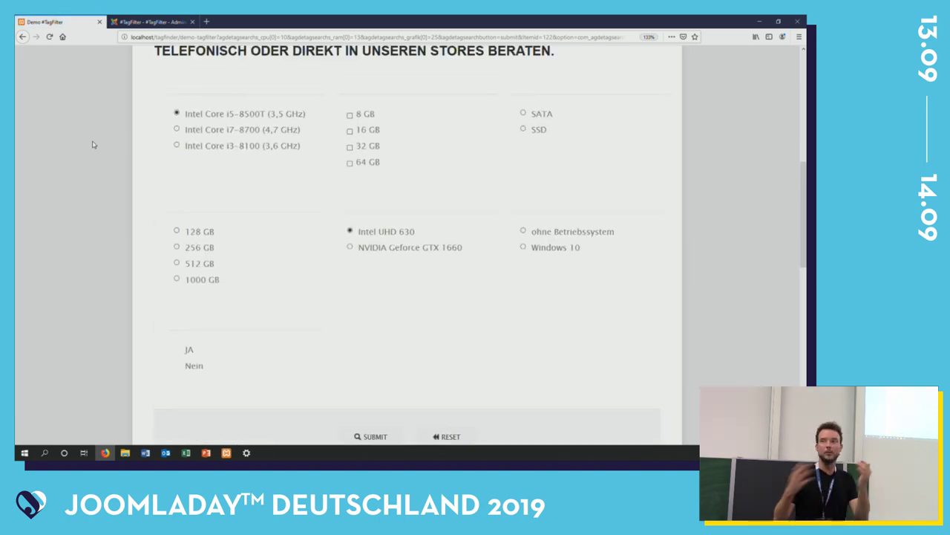
- Reopen the TagFilter component options and examine the choices for Html tag of headings in the Form Field Layout settings
{"action": "left_click", "coordinate": [132, 20]}
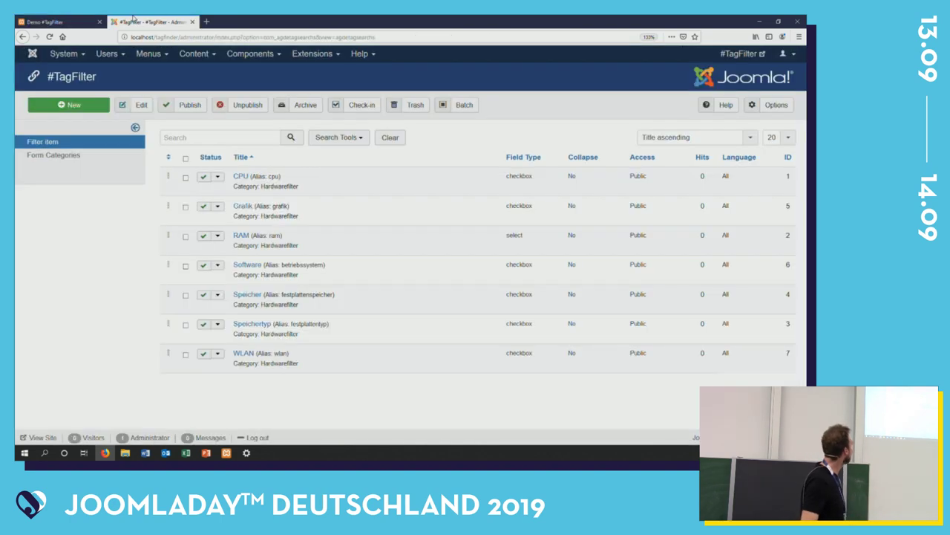
{"action": "left_click", "coordinate": [753, 106]}
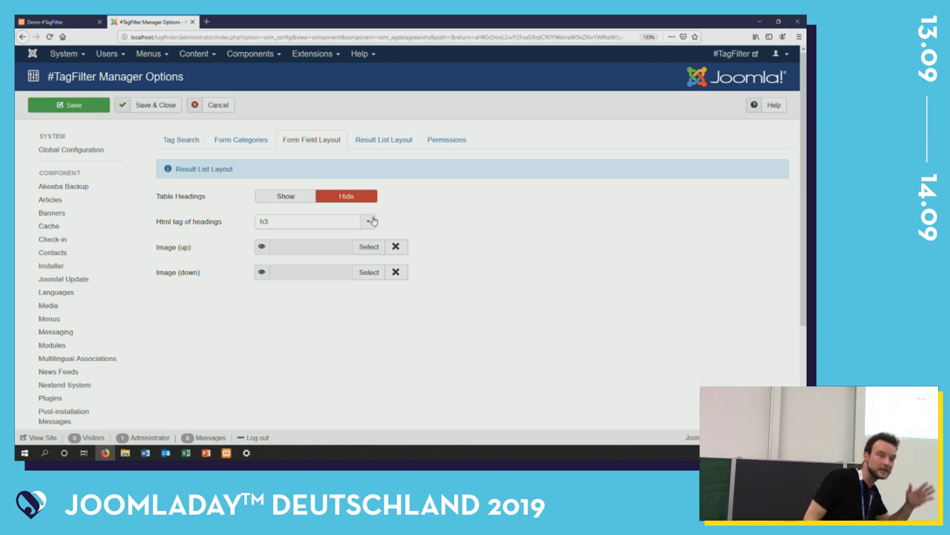
{"action": "left_click", "coordinate": [343, 223]}
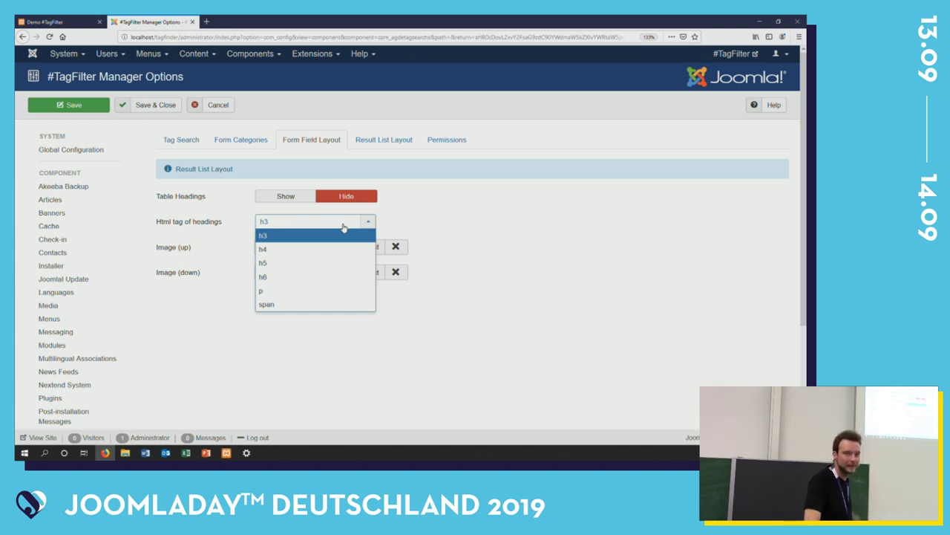
{"action": "left_click", "coordinate": [343, 227]}
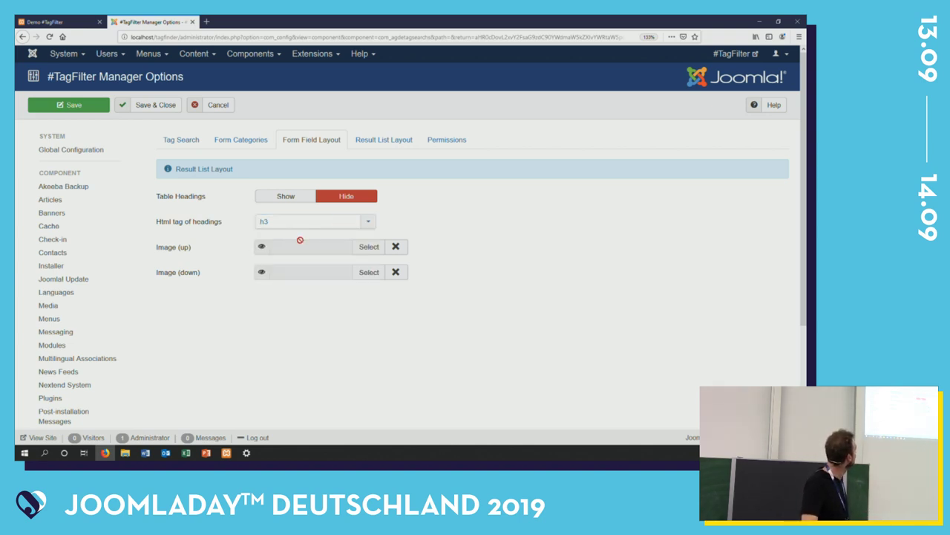
- Examine the Form Categories settings, including the choices for Choose a Layout and the category display options
{"action": "left_click", "coordinate": [188, 149]}
{"action": "left_click", "coordinate": [224, 142]}
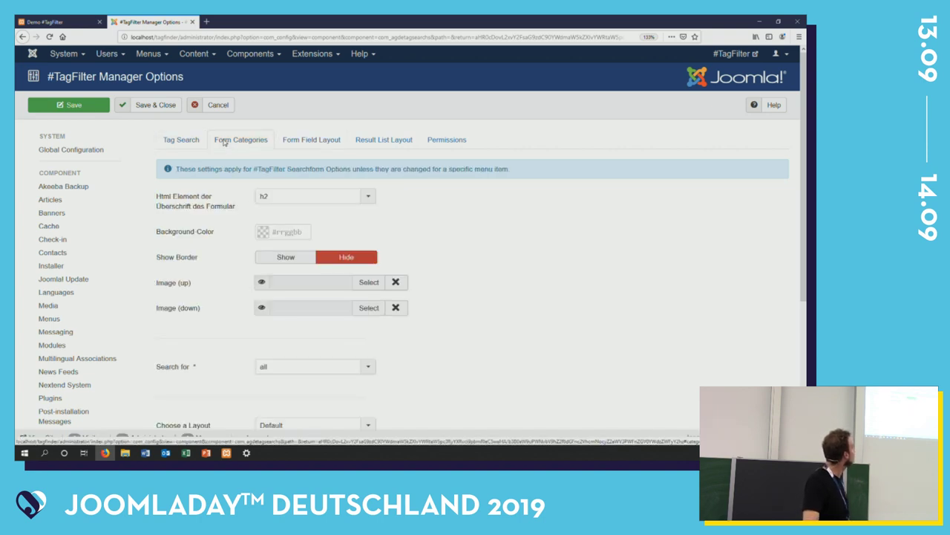
{"action": "scroll", "coordinate": [459, 226], "scroll_direction": "down", "scroll_amount": 4}
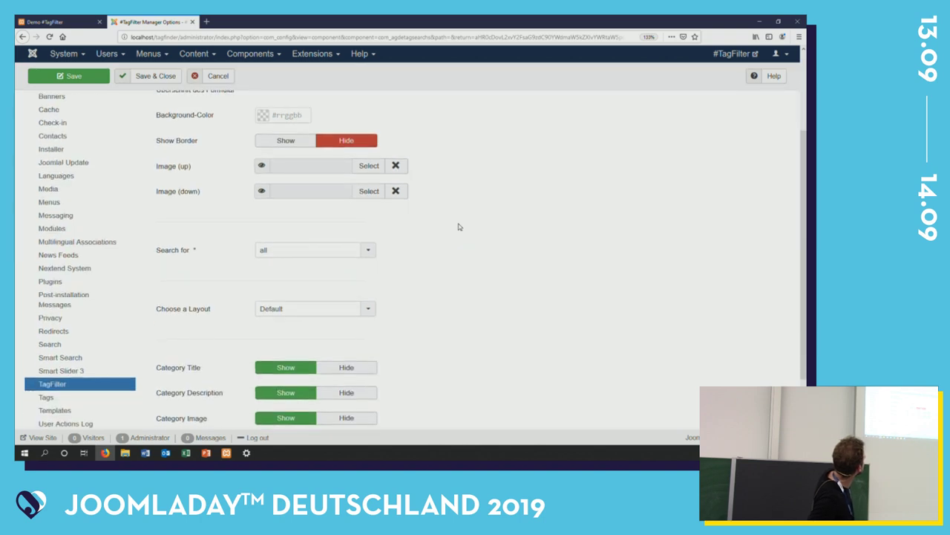
{"action": "left_click", "coordinate": [369, 272]}
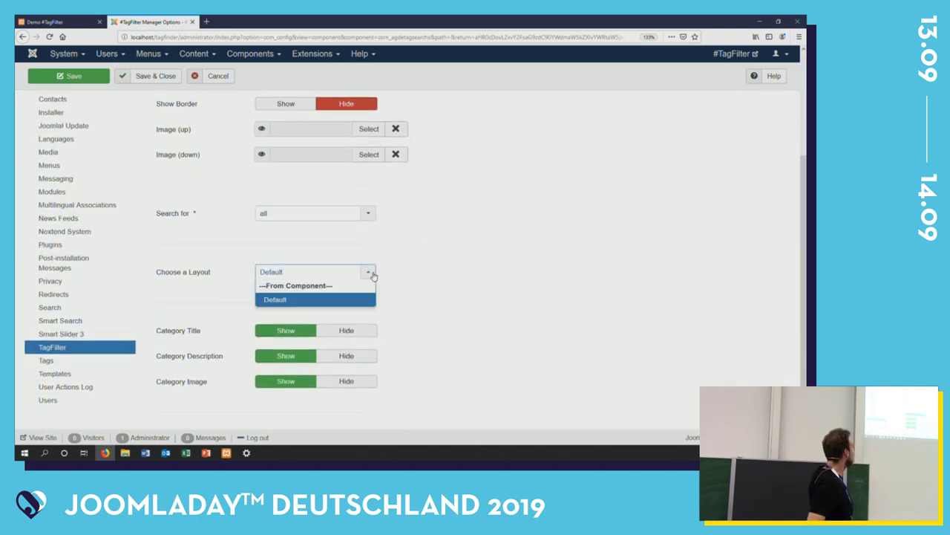
{"action": "left_click", "coordinate": [447, 256]}
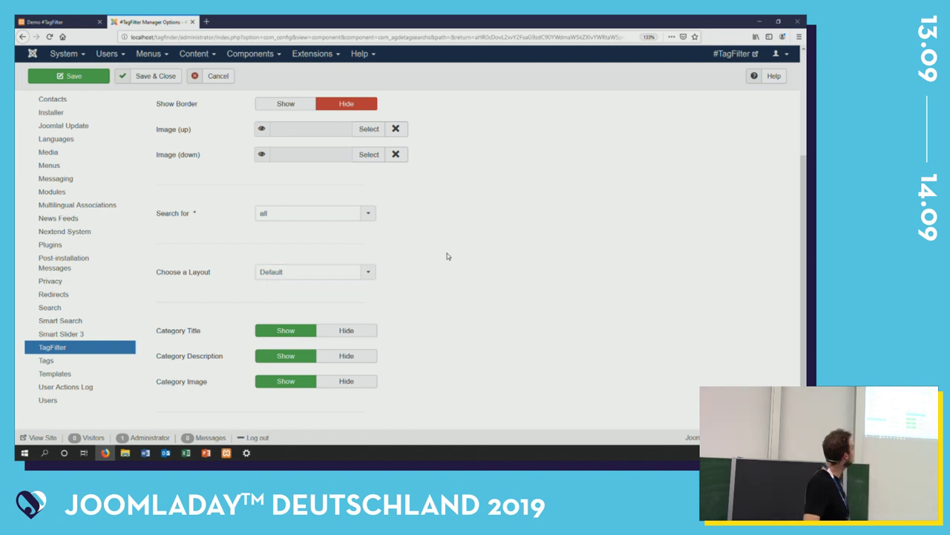
{"action": "scroll", "coordinate": [447, 256], "scroll_direction": "down", "scroll_amount": 1}
{"action": "scroll", "coordinate": [447, 256], "scroll_direction": "up", "scroll_amount": 3}
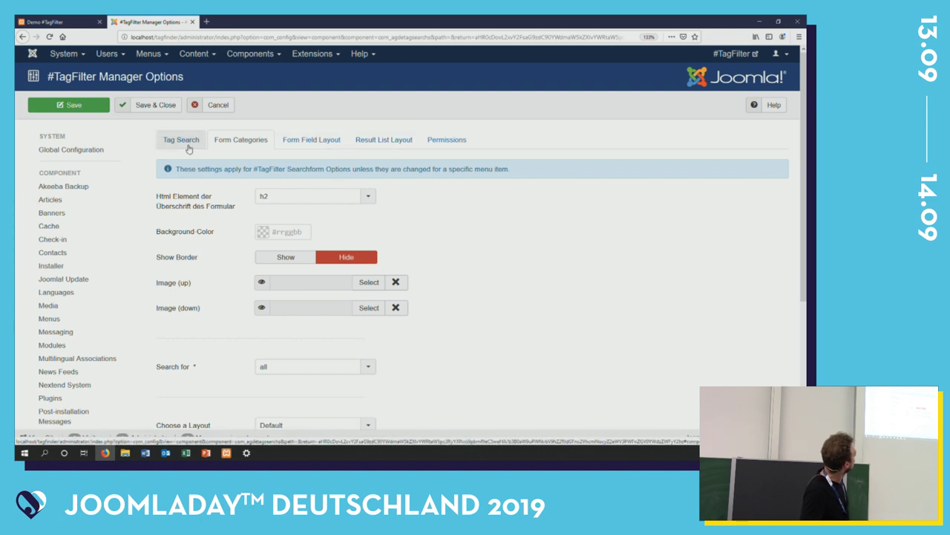
- Check the Result List Layout pagination settings and the Form Field Layout settings, then leave the component options without saving
{"action": "left_click", "coordinate": [379, 142]}
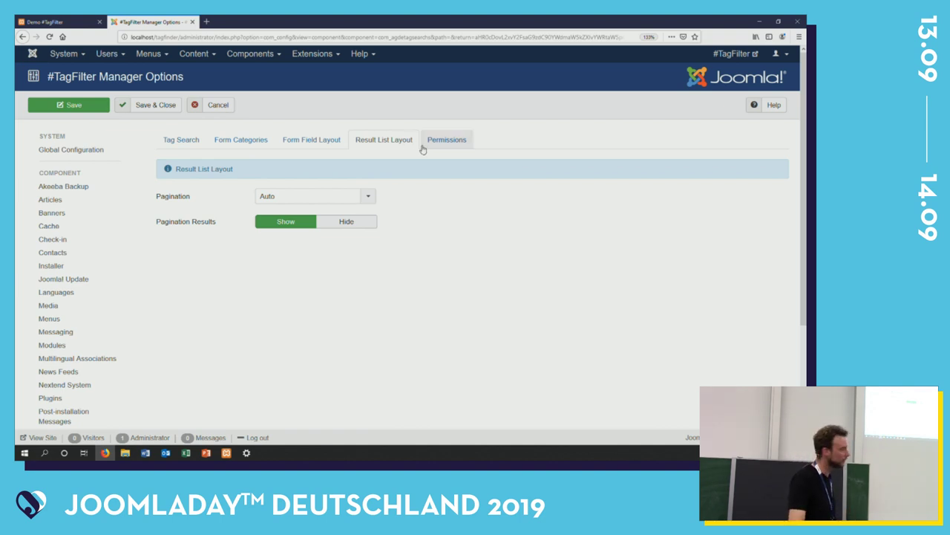
{"action": "left_click", "coordinate": [308, 140]}
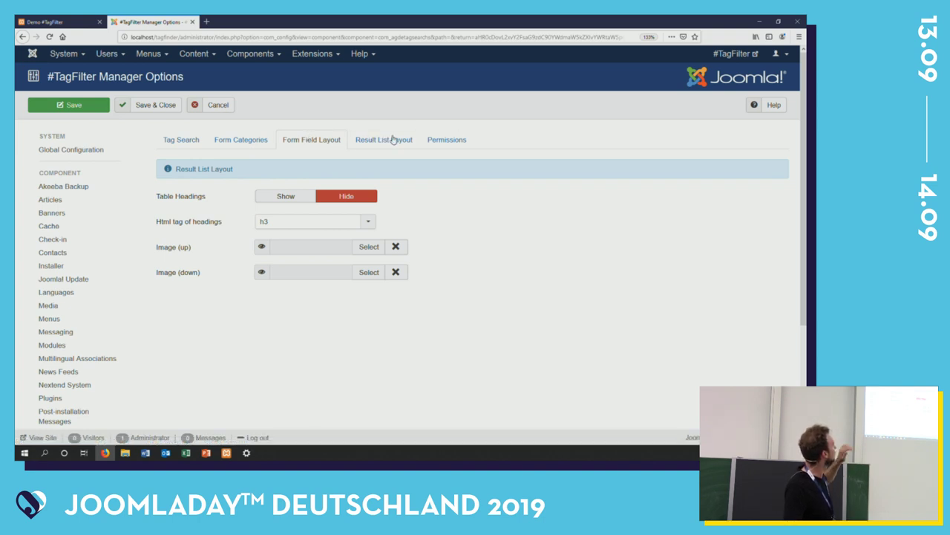
{"action": "left_click", "coordinate": [201, 105]}
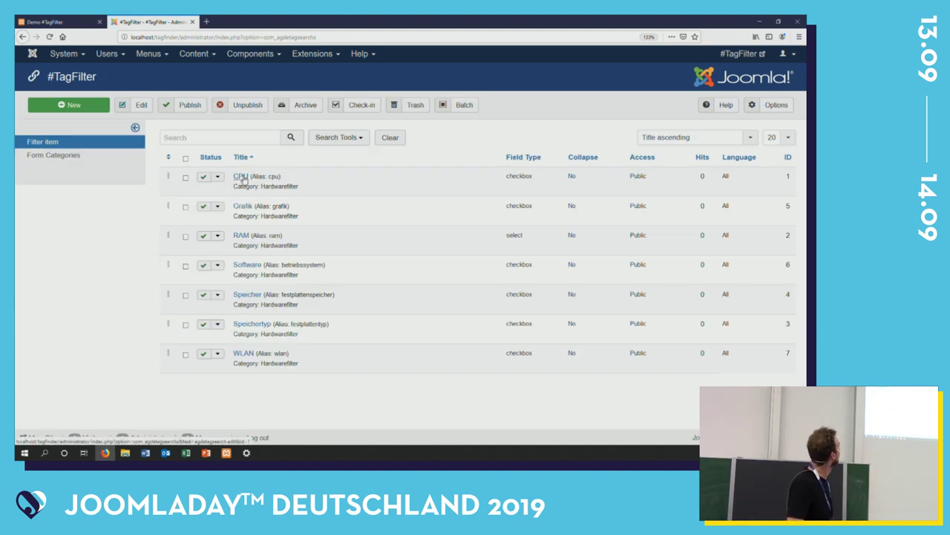
- Open the CPU filter item and compare its field type and tags with the Hardwarefilter form on the demo site
{"action": "left_click", "coordinate": [242, 179]}
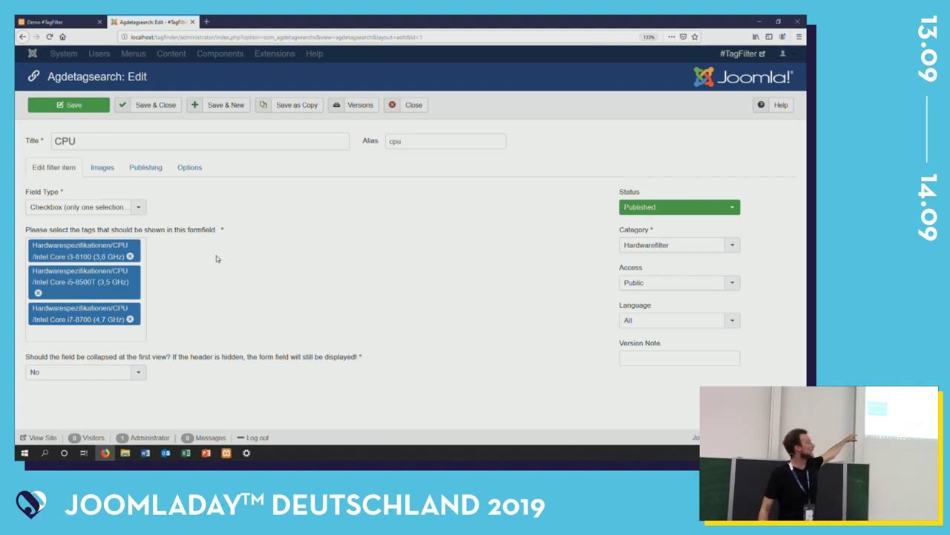
{"action": "left_click", "coordinate": [62, 21]}
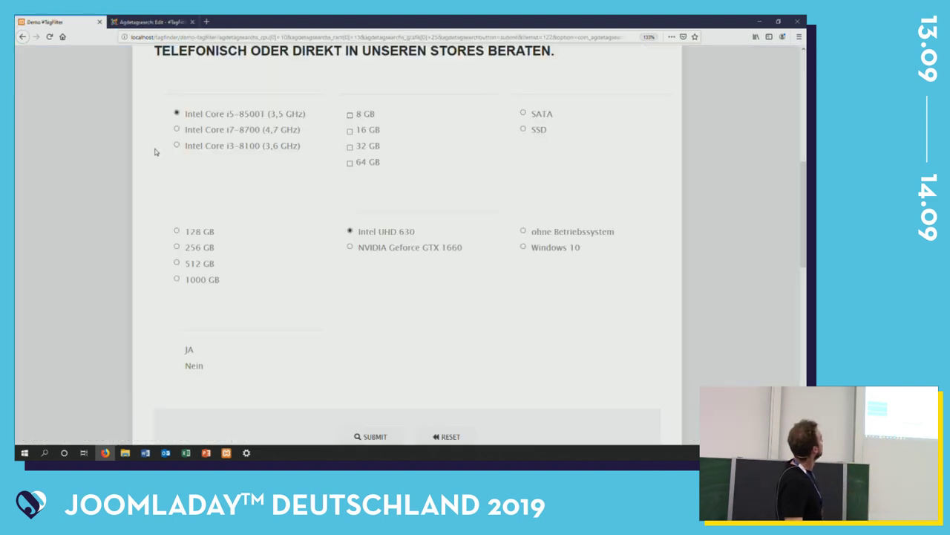
{"action": "scroll", "coordinate": [155, 152], "scroll_direction": "up", "scroll_amount": 2}
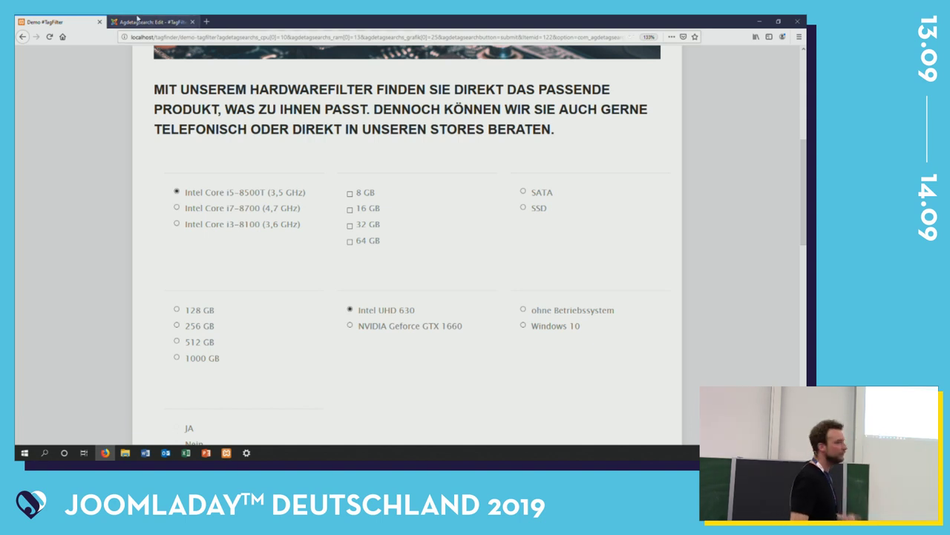
- Check the image settings of the CPU filter item and the matching field in the demo site's form
{"action": "left_click", "coordinate": [138, 19]}
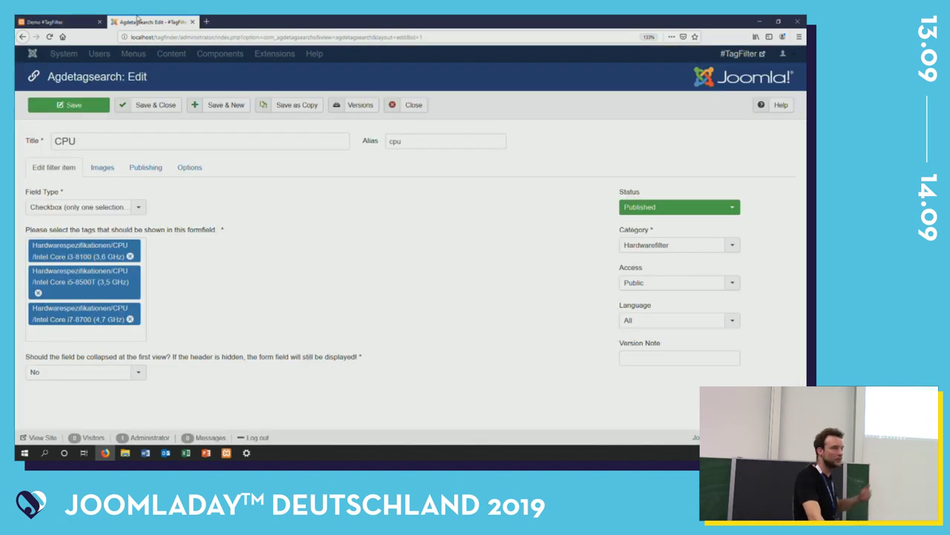
{"action": "left_click", "coordinate": [112, 167]}
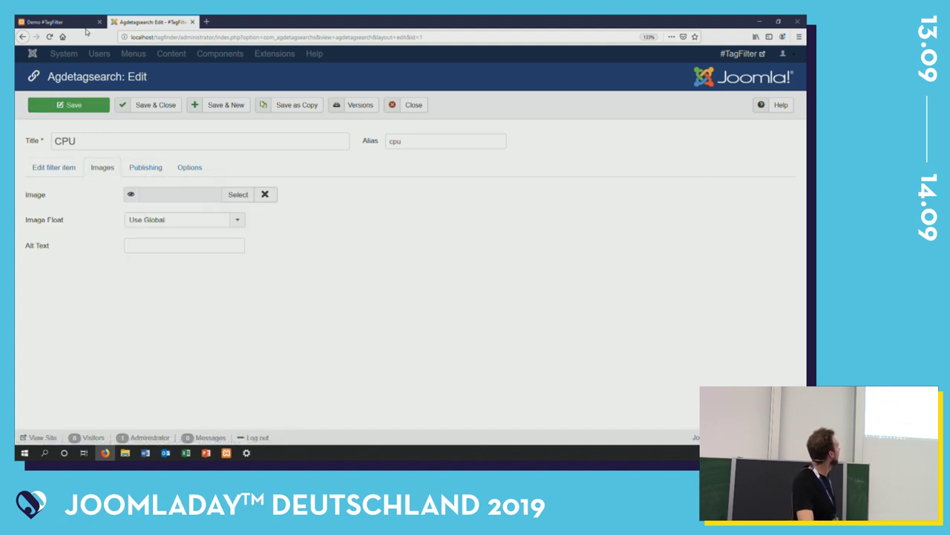
{"action": "left_click", "coordinate": [75, 18]}
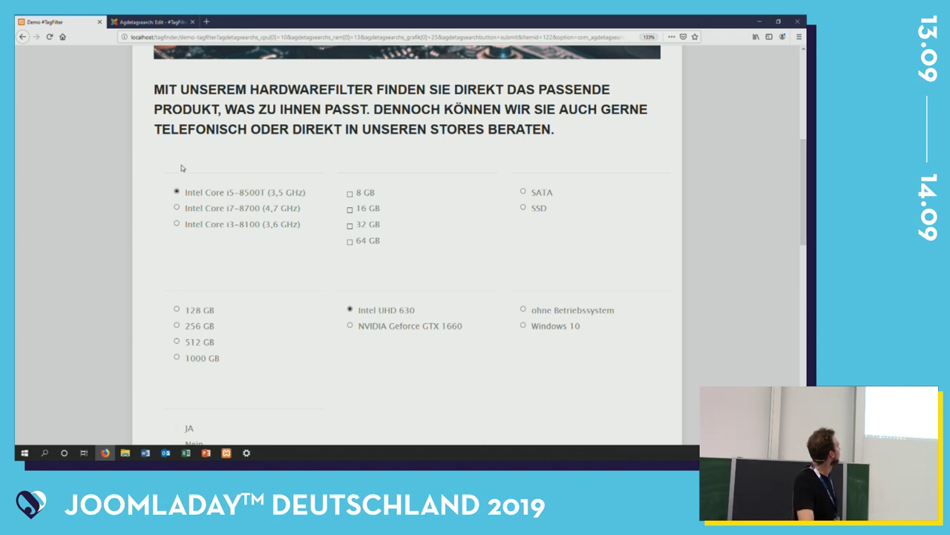
- Set powered_by.png as the CPU filter item's image, save and close the item, and check the demo site's form
{"action": "left_click", "coordinate": [156, 21]}
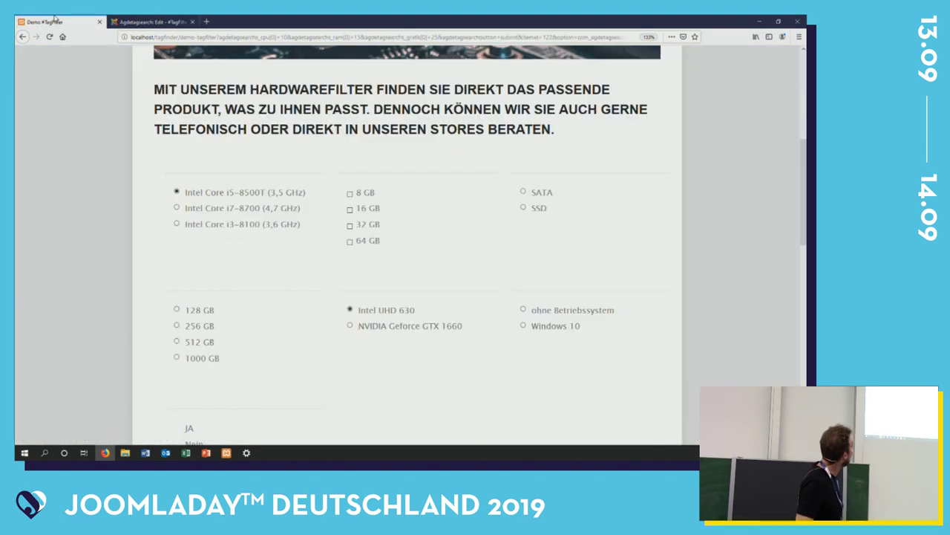
{"action": "left_click", "coordinate": [63, 20]}
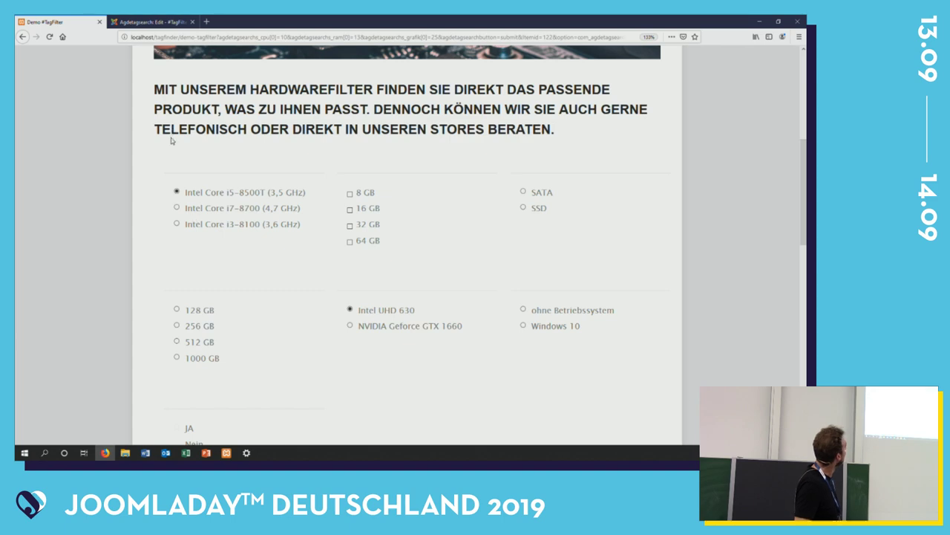
{"action": "left_click", "coordinate": [139, 20]}
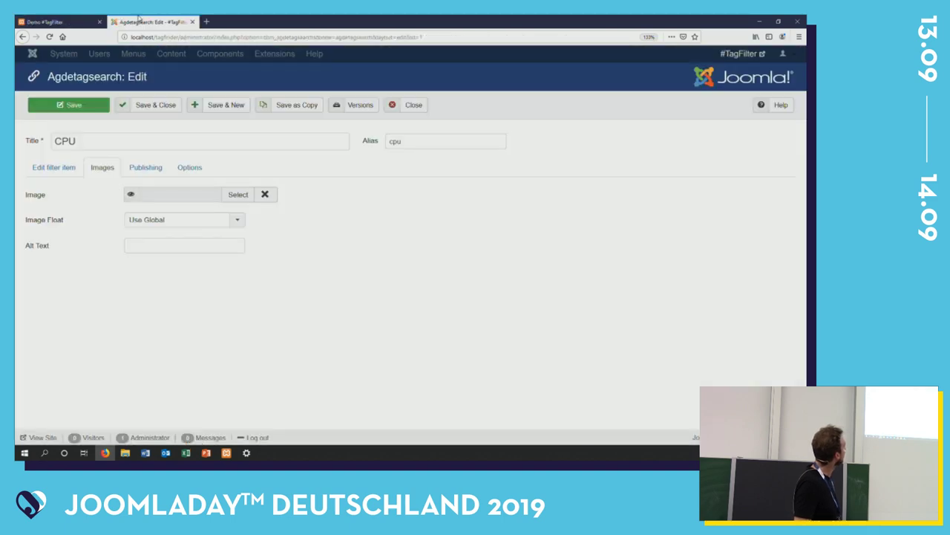
{"action": "left_click", "coordinate": [238, 194]}
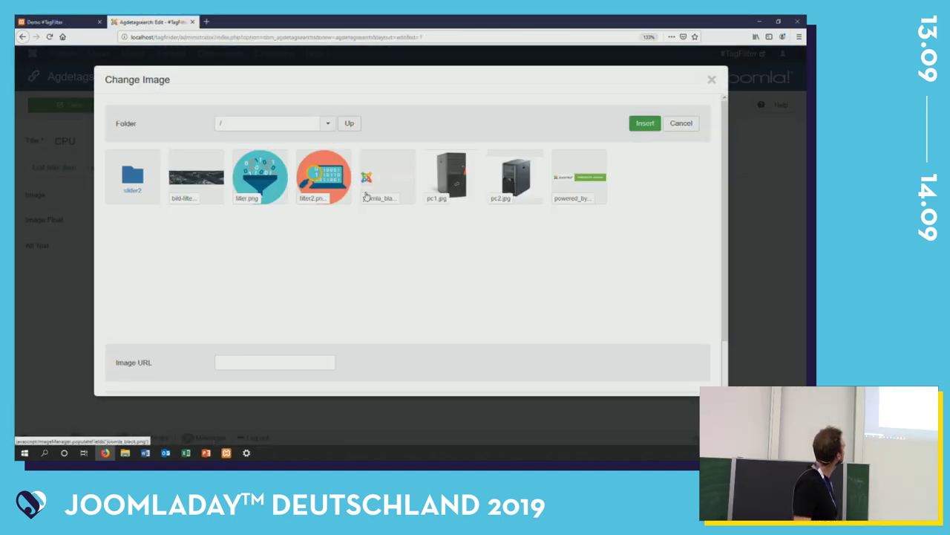
{"action": "left_click", "coordinate": [582, 176]}
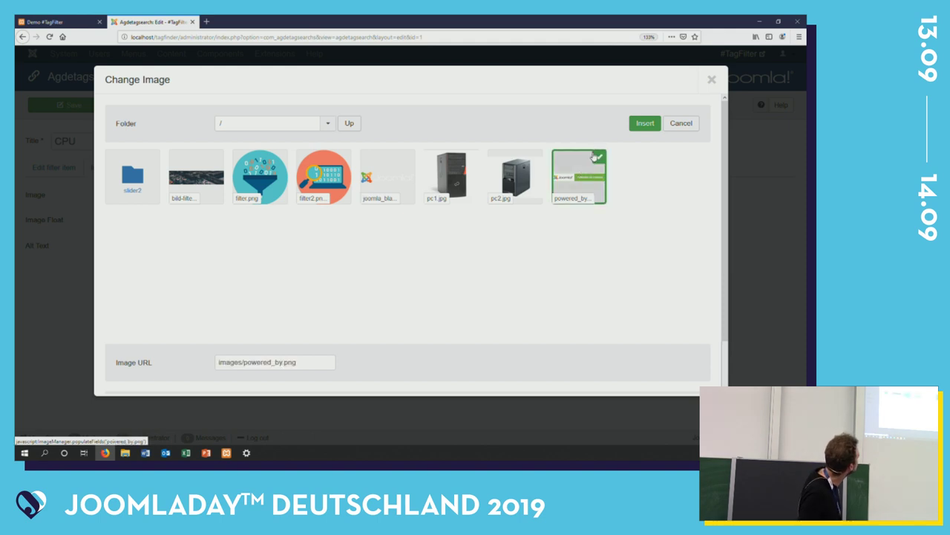
{"action": "left_click", "coordinate": [645, 123]}
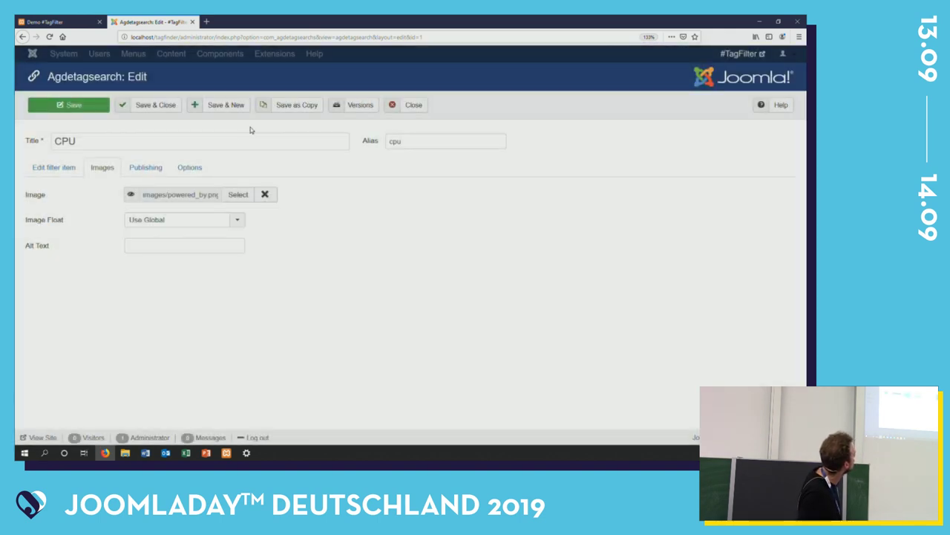
{"action": "left_click", "coordinate": [151, 108]}
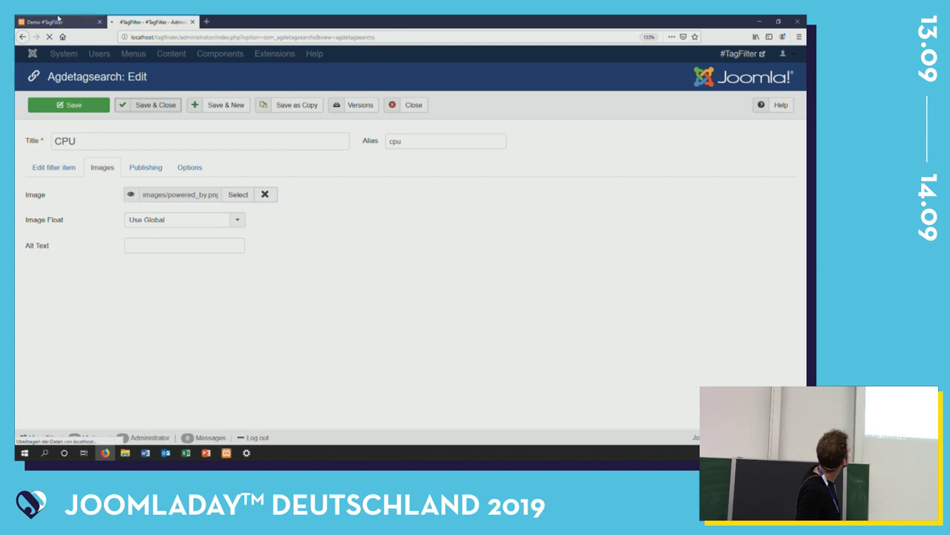
{"action": "left_click", "coordinate": [52, 22]}
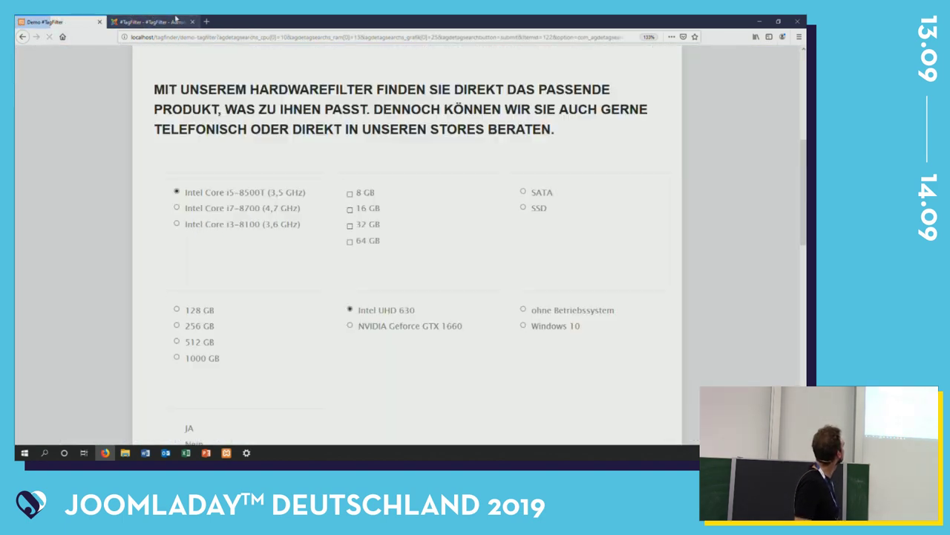
{"action": "left_click", "coordinate": [176, 21]}
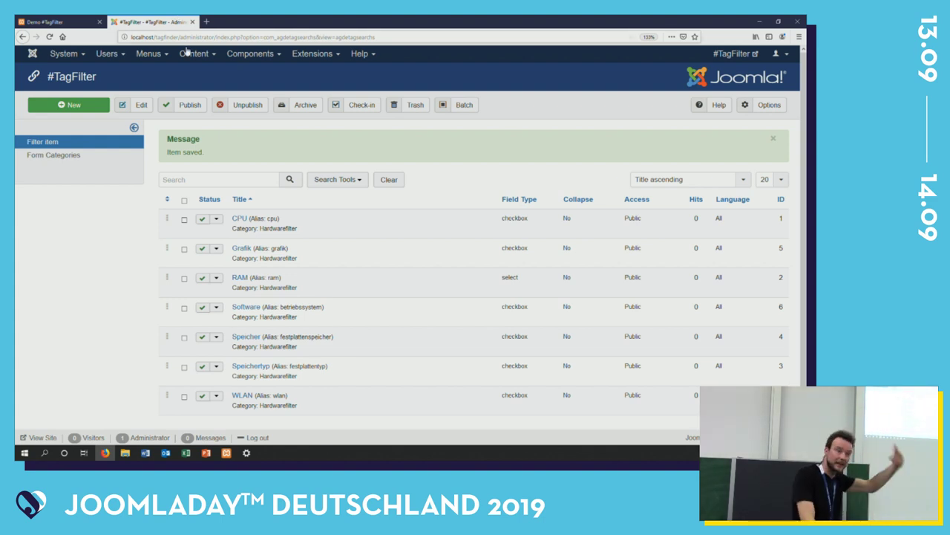
- Set Table Headings to Show in the TagFilter component's Form Field Layout options, save, and check the reloaded demo form
{"action": "left_click", "coordinate": [202, 54]}
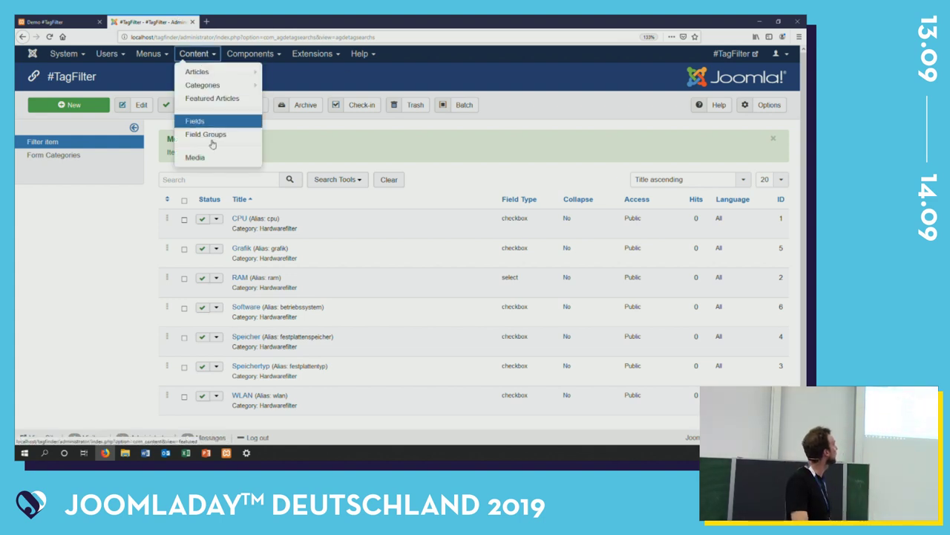
{"action": "mouse_move", "coordinate": [253, 77]}
{"action": "left_click", "coordinate": [251, 54]}
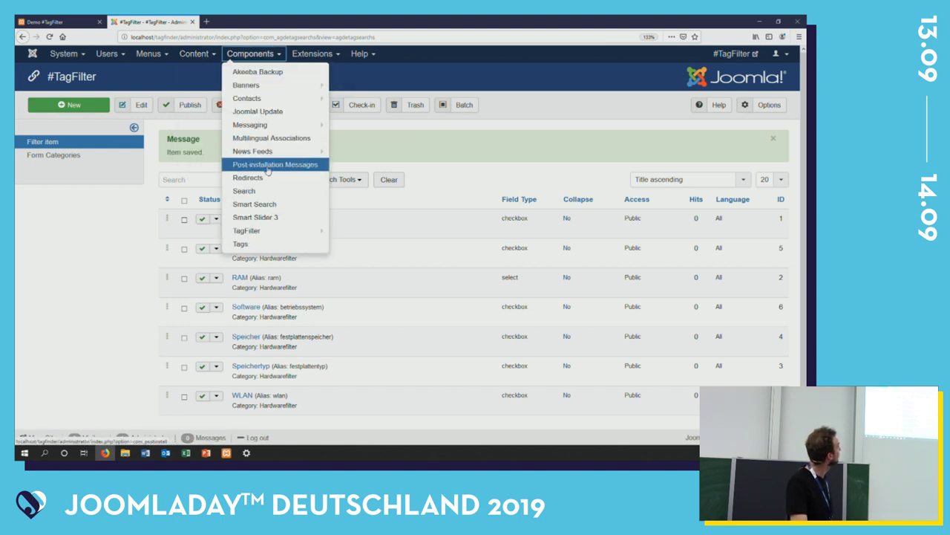
{"action": "left_click", "coordinate": [267, 232]}
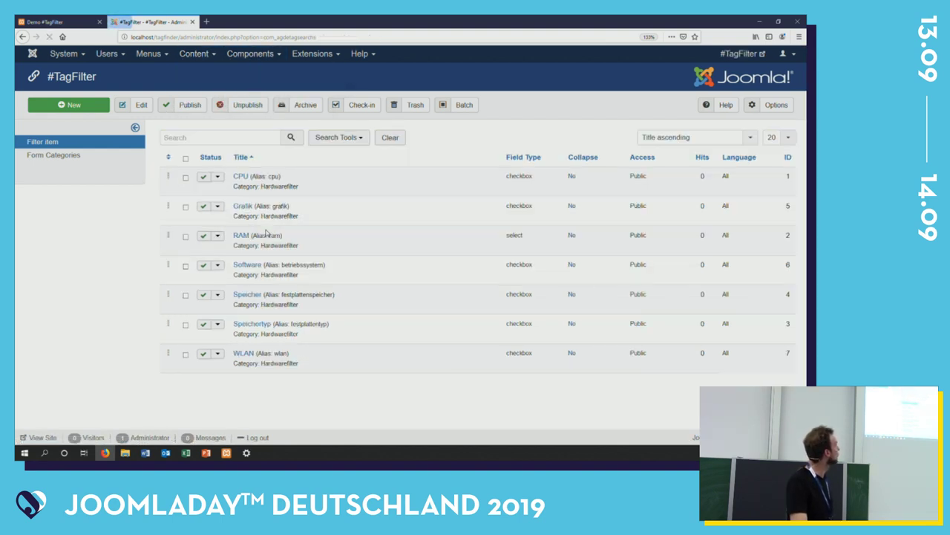
{"action": "left_click", "coordinate": [771, 105]}
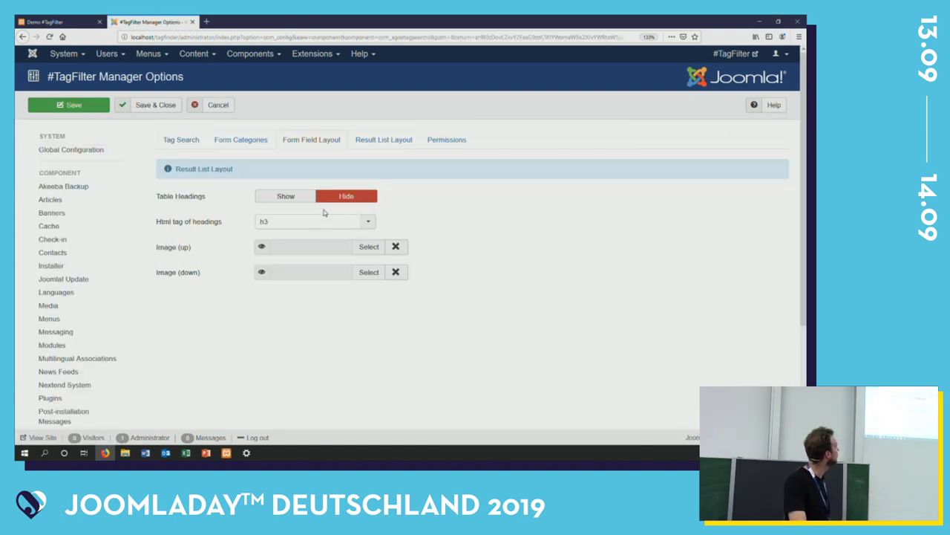
{"action": "left_click", "coordinate": [291, 199]}
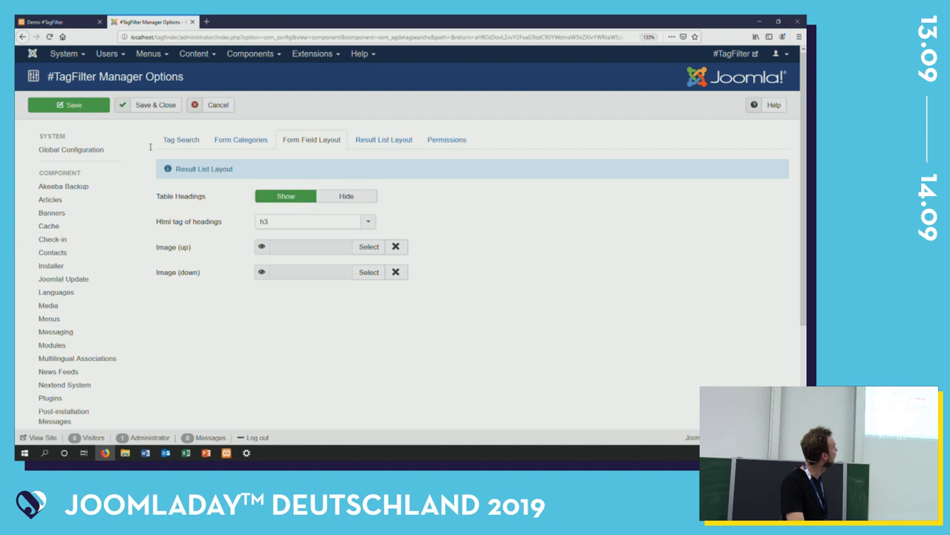
{"action": "left_click", "coordinate": [124, 108]}
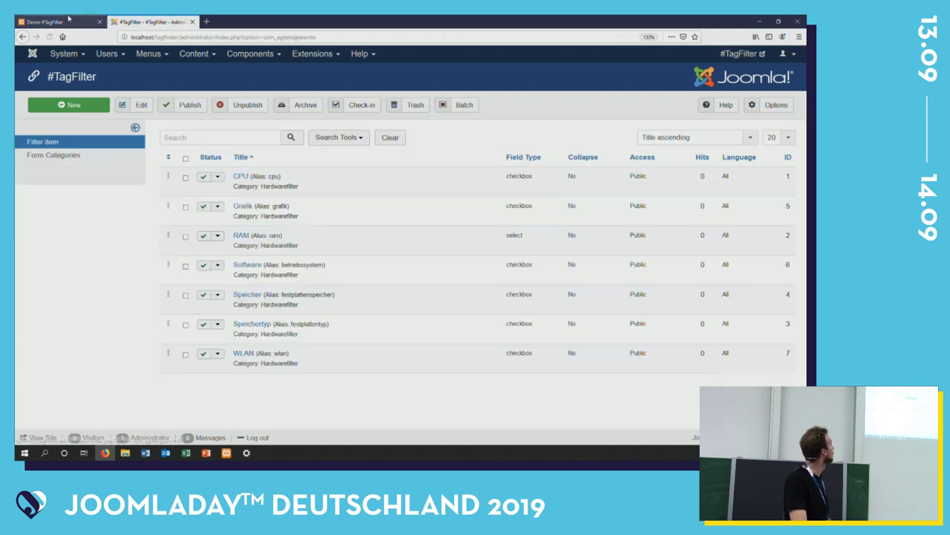
{"action": "left_click", "coordinate": [69, 20]}
{"action": "left_click", "coordinate": [49, 37]}
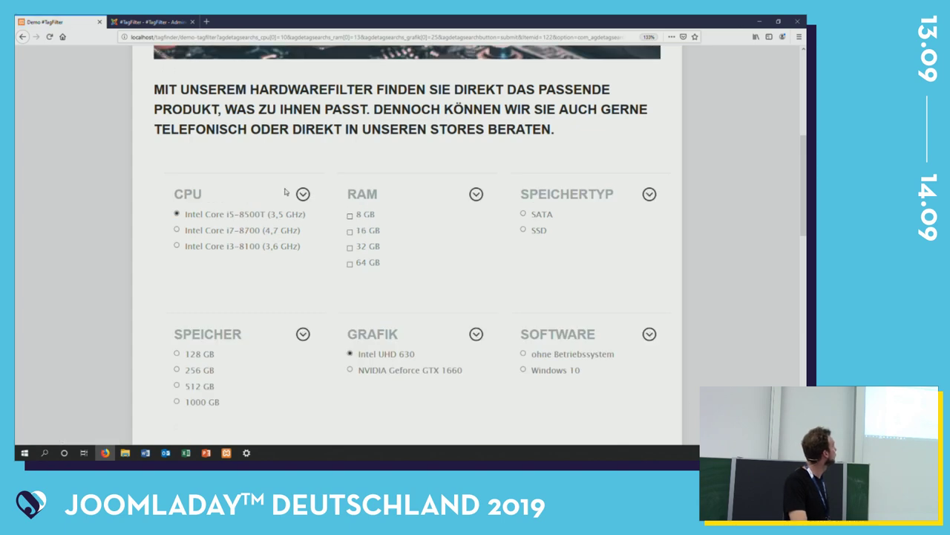
{"action": "scroll", "coordinate": [286, 190], "scroll_direction": "up", "scroll_amount": 3}
- Set the CPU filter item's Image Float to None, save it, and check the image in the reloaded demo form
{"action": "left_click", "coordinate": [156, 21]}
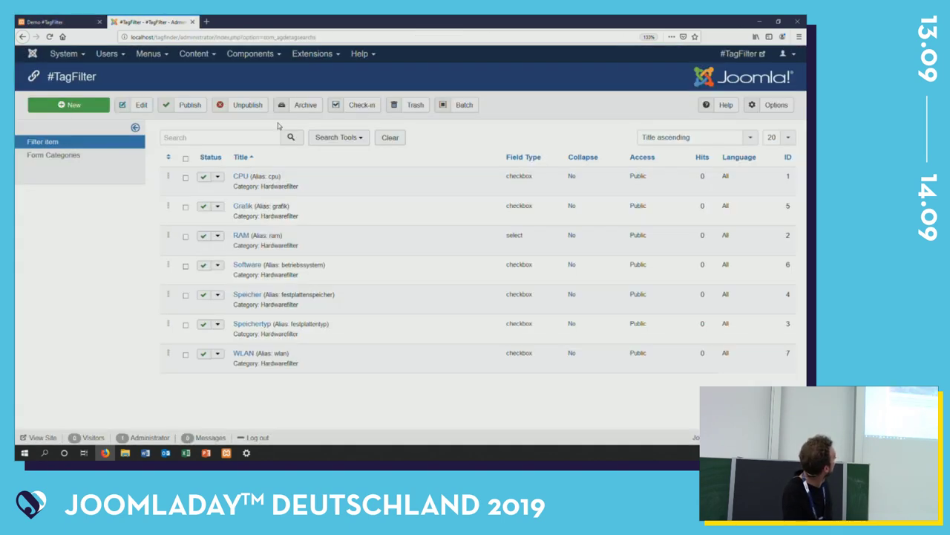
{"action": "left_click", "coordinate": [239, 180]}
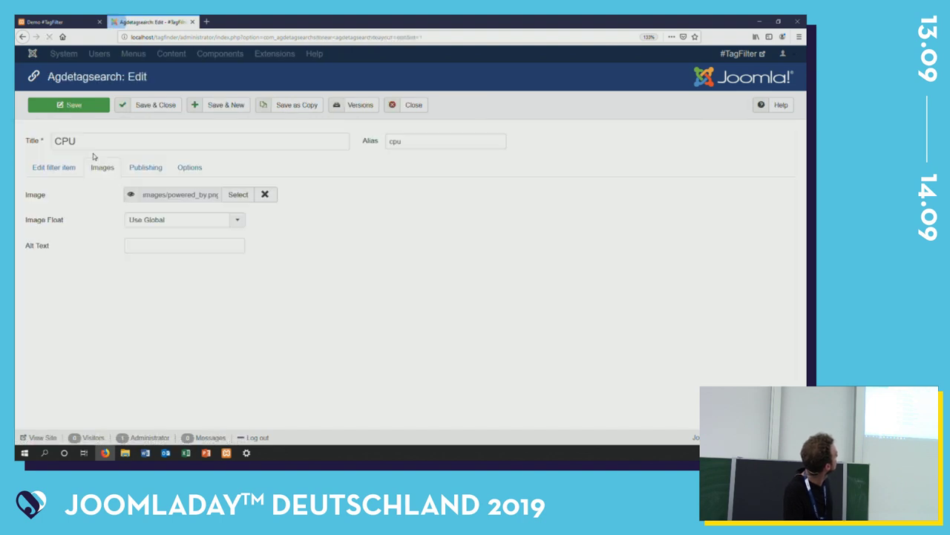
{"action": "left_click", "coordinate": [160, 219]}
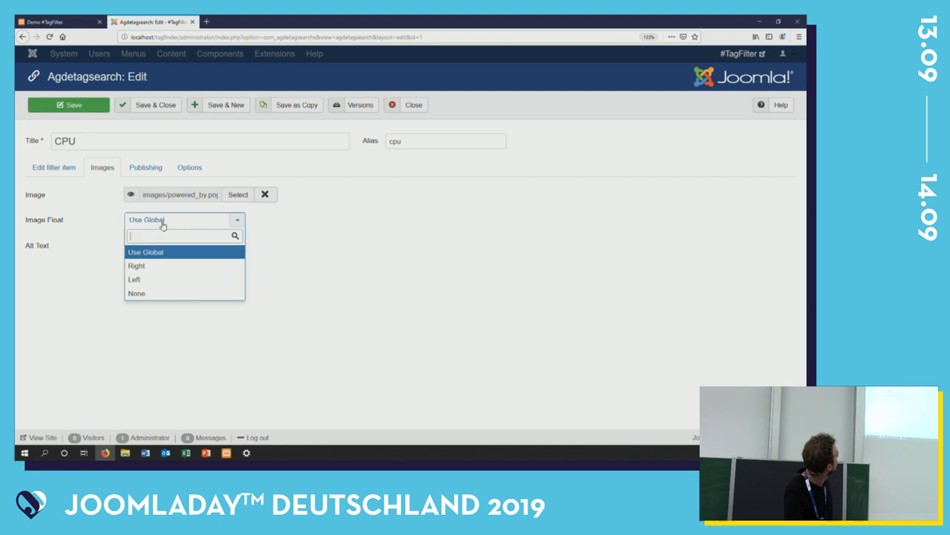
{"action": "left_click", "coordinate": [170, 297]}
{"action": "left_click", "coordinate": [73, 106]}
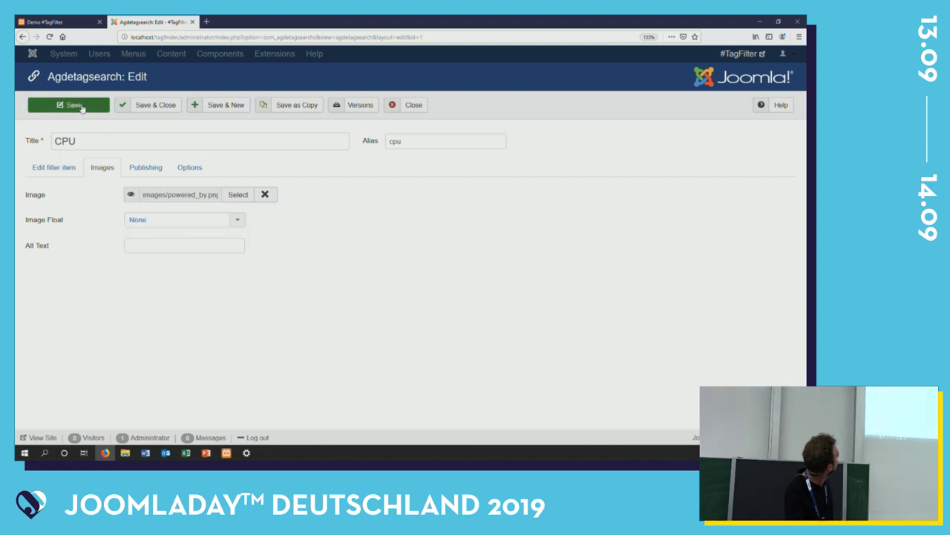
{"action": "left_click", "coordinate": [48, 21]}
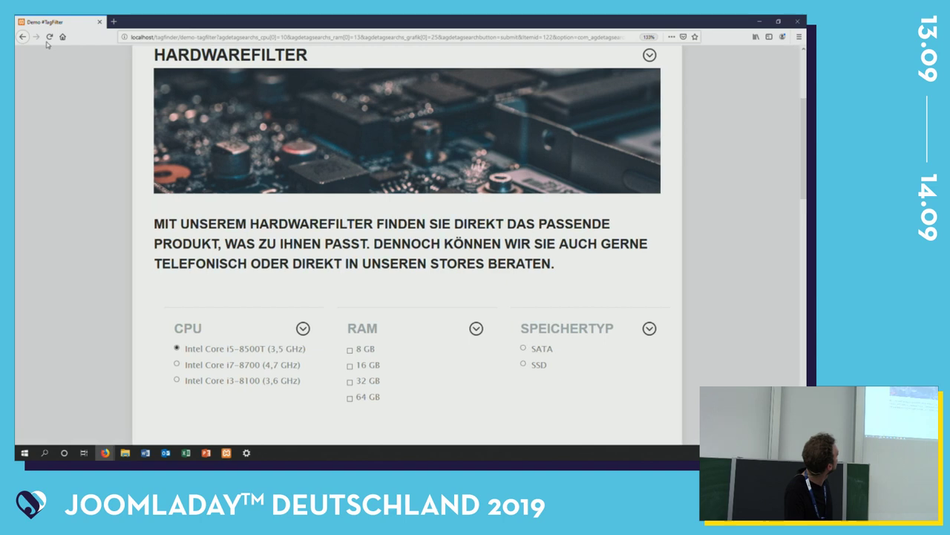
{"action": "left_click", "coordinate": [49, 37]}
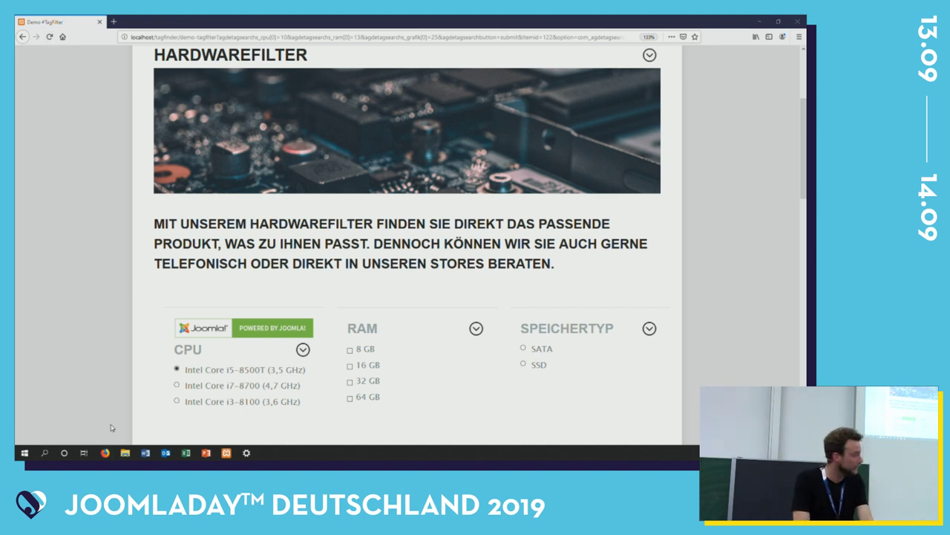
- Clear the CPU filter item's image, review its publishing and Count Clicks settings, and save and close the item
{"action": "key", "text": "alt+Tab"}
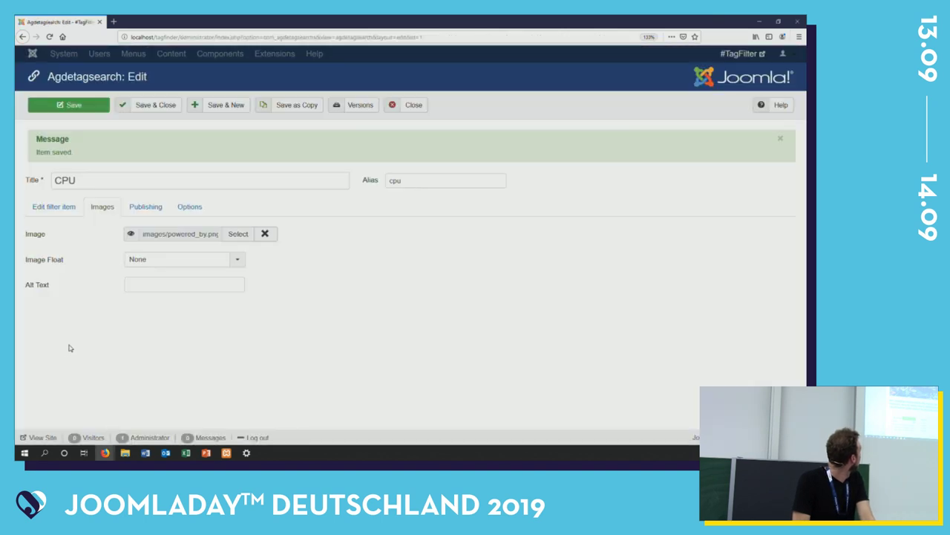
{"action": "left_click", "coordinate": [265, 235]}
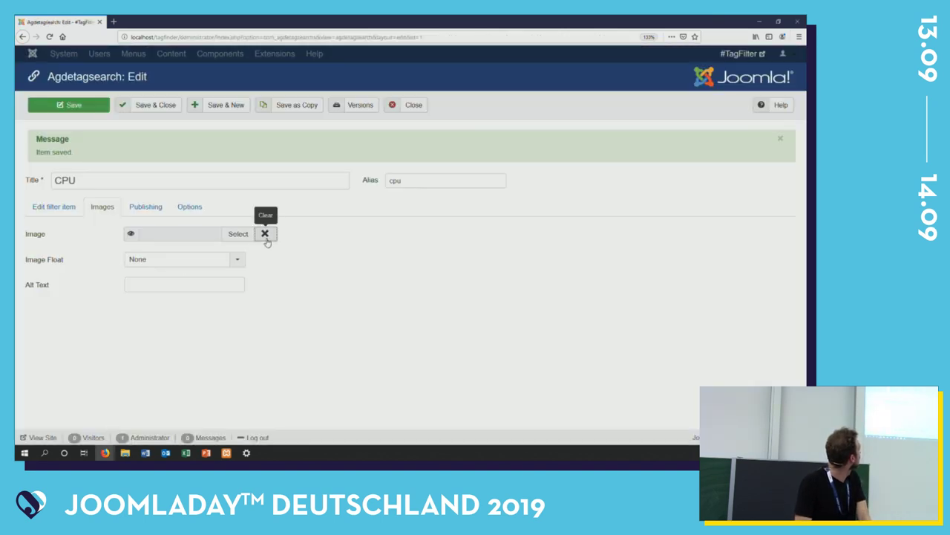
{"action": "mouse_move", "coordinate": [44, 285]}
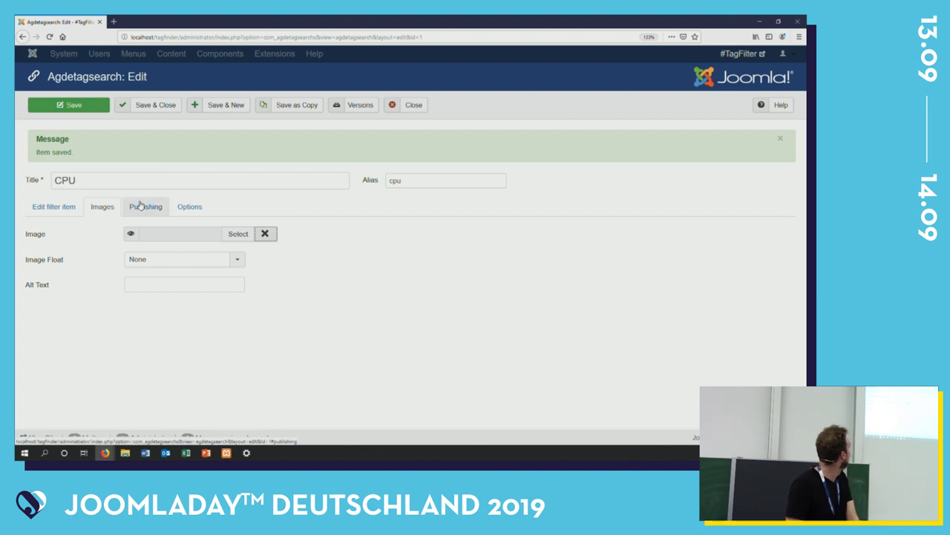
{"action": "left_click", "coordinate": [140, 206]}
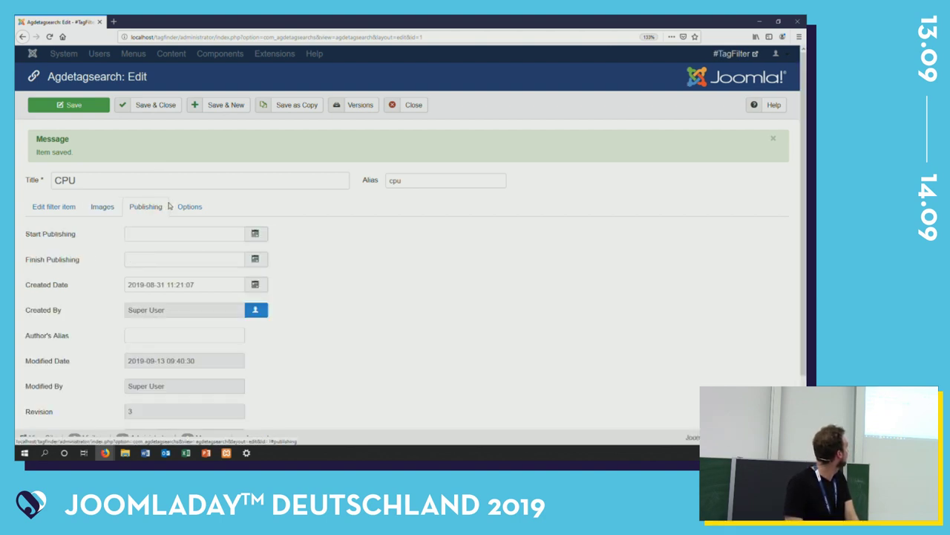
{"action": "left_click", "coordinate": [193, 209]}
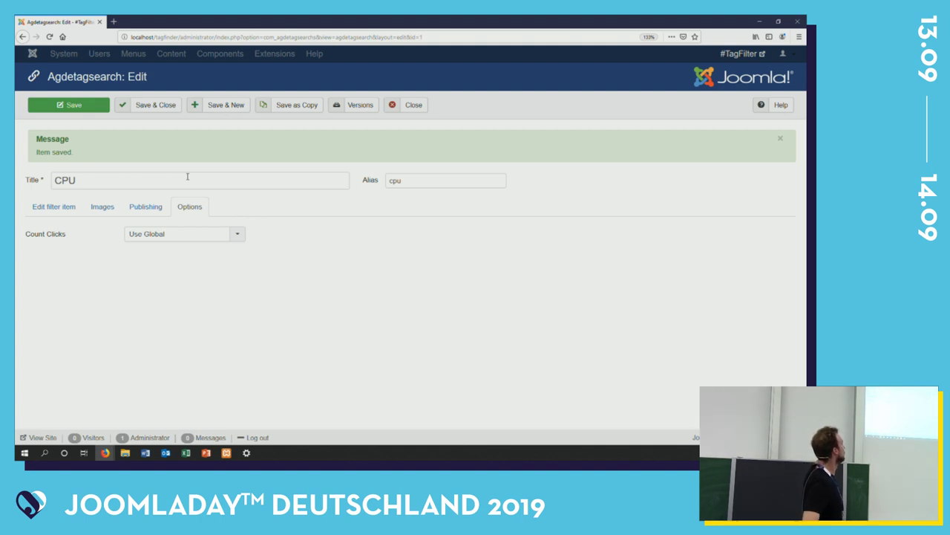
{"action": "left_click", "coordinate": [152, 113]}
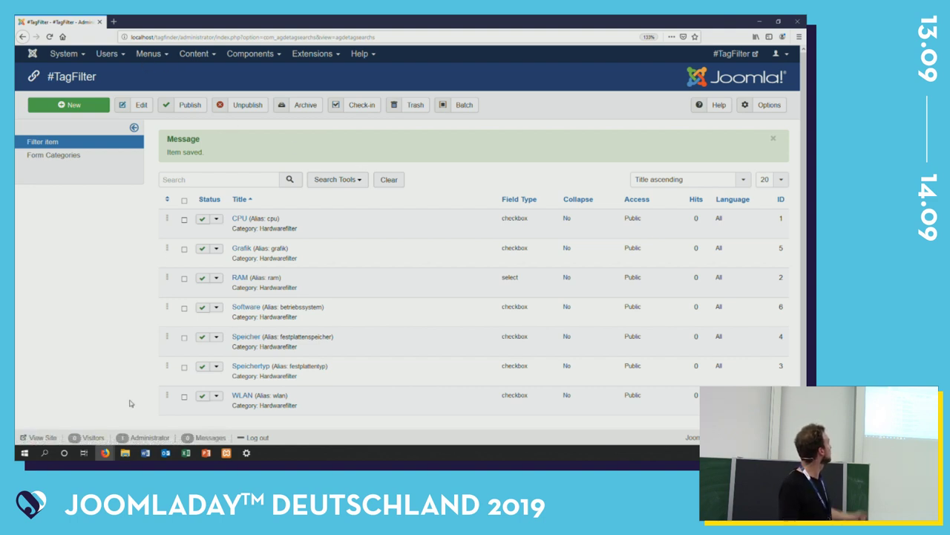
- Open the Demo #TagFilter item of the Main Menu for editing
{"action": "mouse_move", "coordinate": [105, 453]}
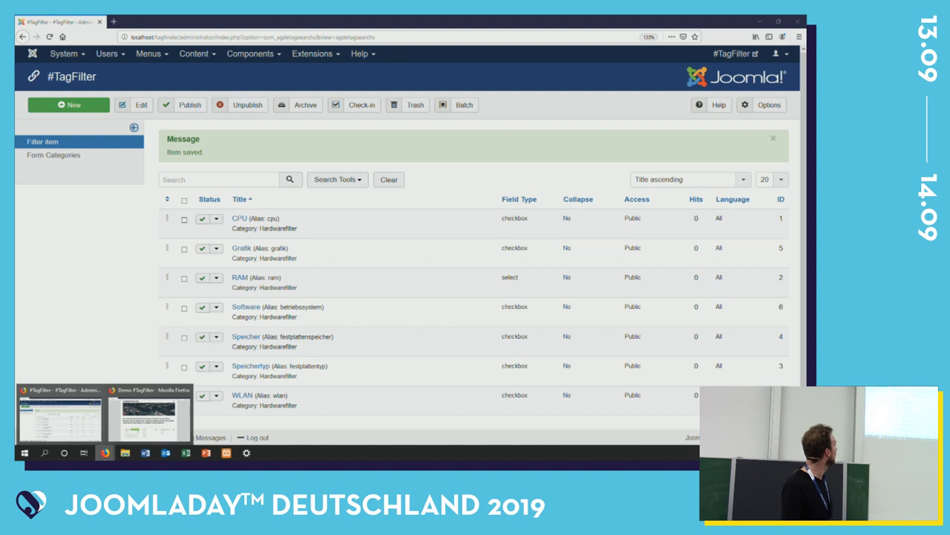
{"action": "left_click", "coordinate": [148, 56]}
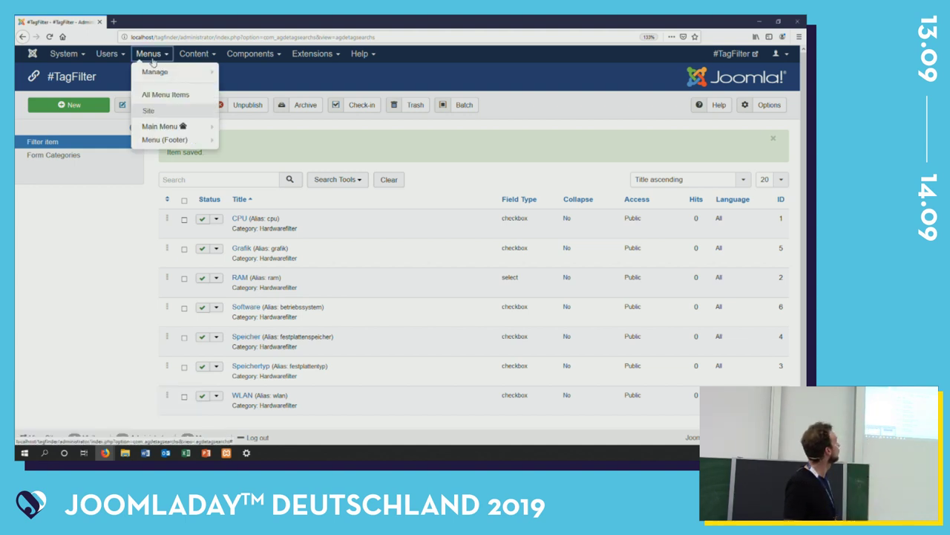
{"action": "left_click", "coordinate": [162, 127]}
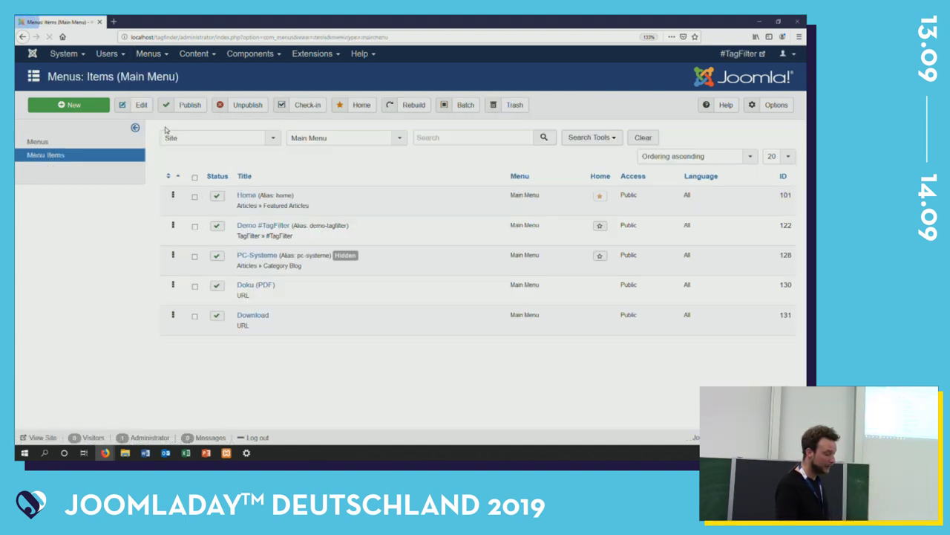
{"action": "left_click", "coordinate": [276, 226]}
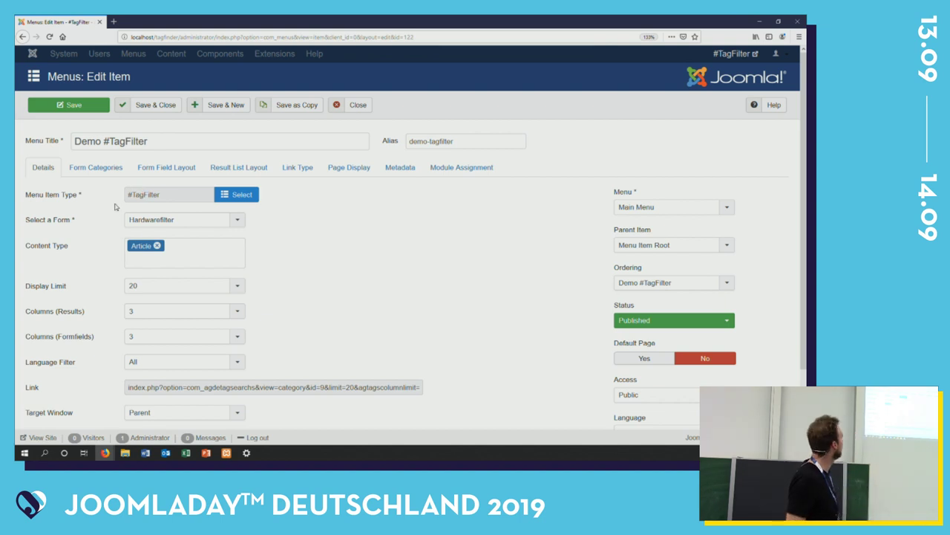
- Review the selectable forms and content types in the Demo #TagFilter menu item's details
{"action": "left_click", "coordinate": [159, 225]}
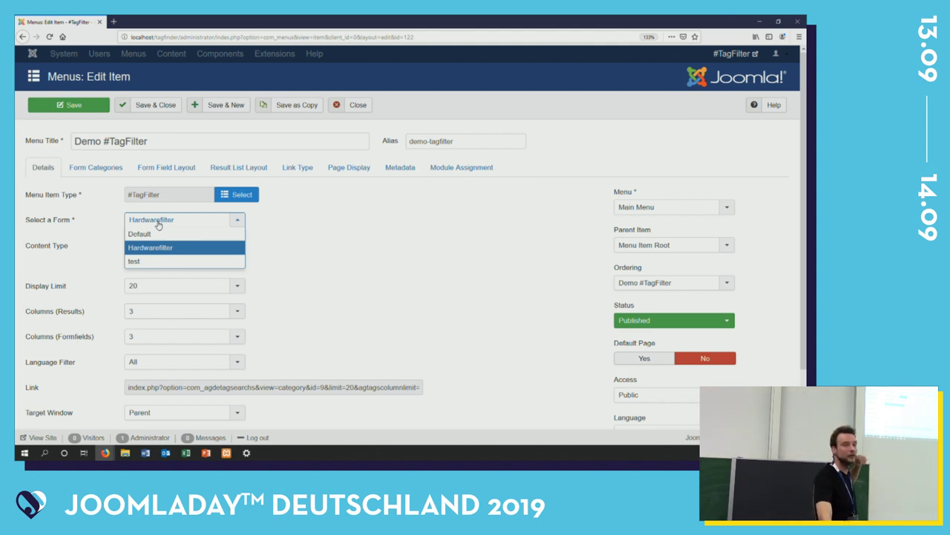
{"action": "left_click", "coordinate": [158, 223]}
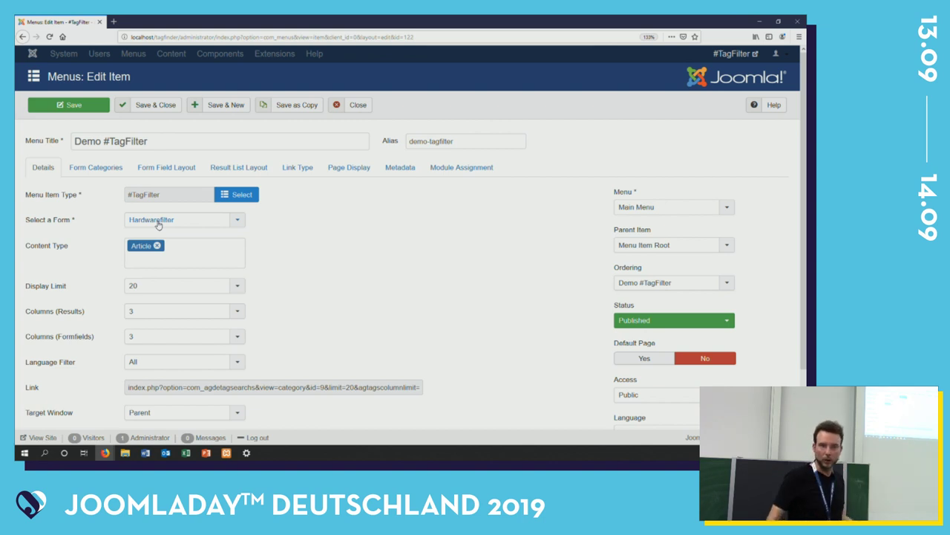
{"action": "left_click", "coordinate": [190, 249]}
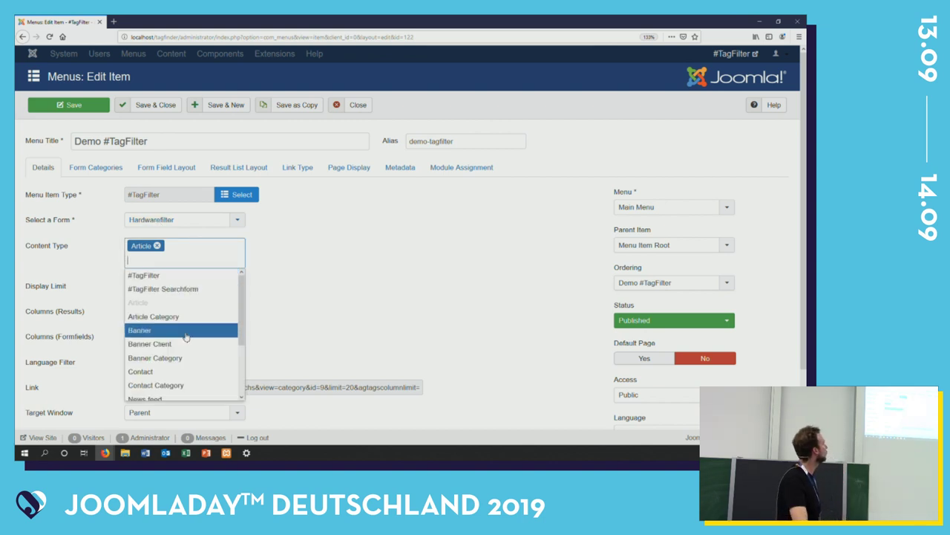
{"action": "scroll", "coordinate": [186, 337], "scroll_direction": "down", "scroll_amount": 5}
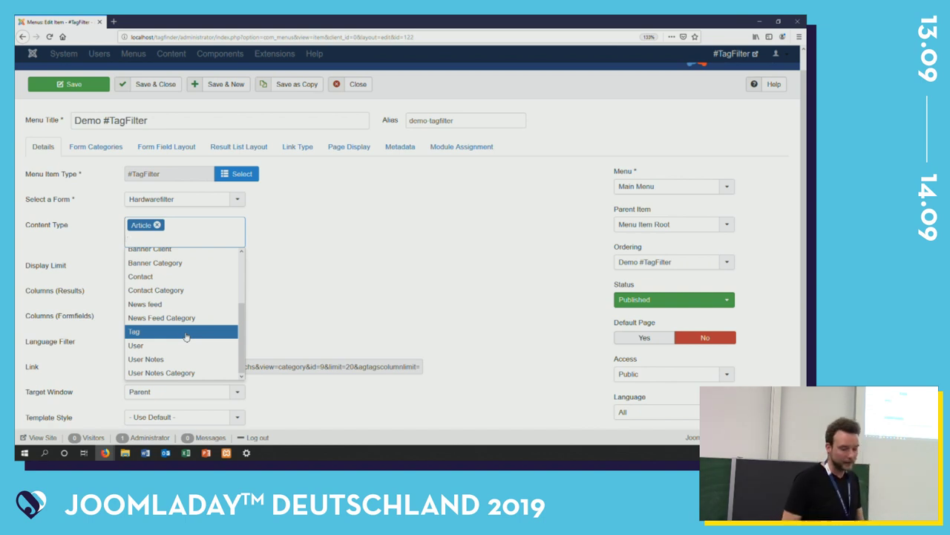
{"action": "left_click", "coordinate": [257, 259]}
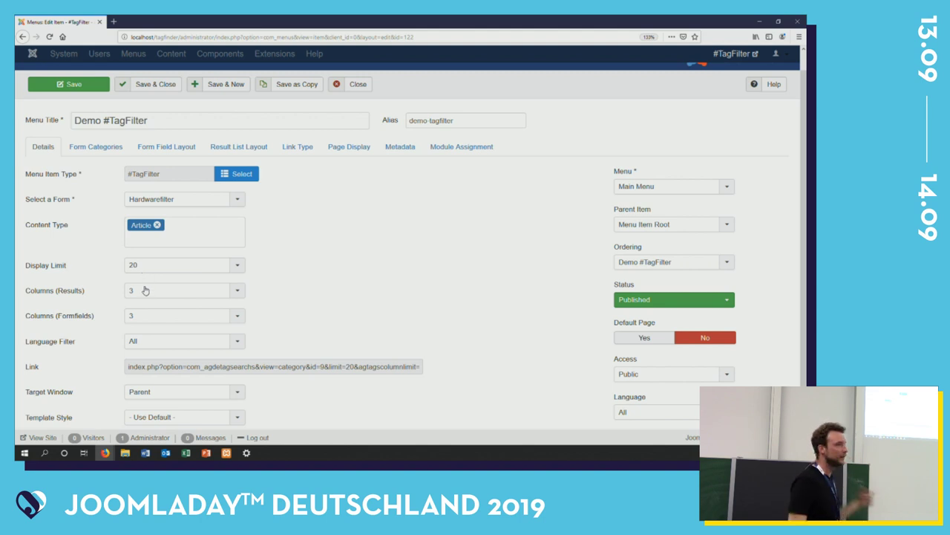
- Examine the menu item's column choices for results and form fields, compare them with the demo form, and review the remaining details
{"action": "left_click", "coordinate": [161, 322]}
{"action": "left_click", "coordinate": [160, 322]}
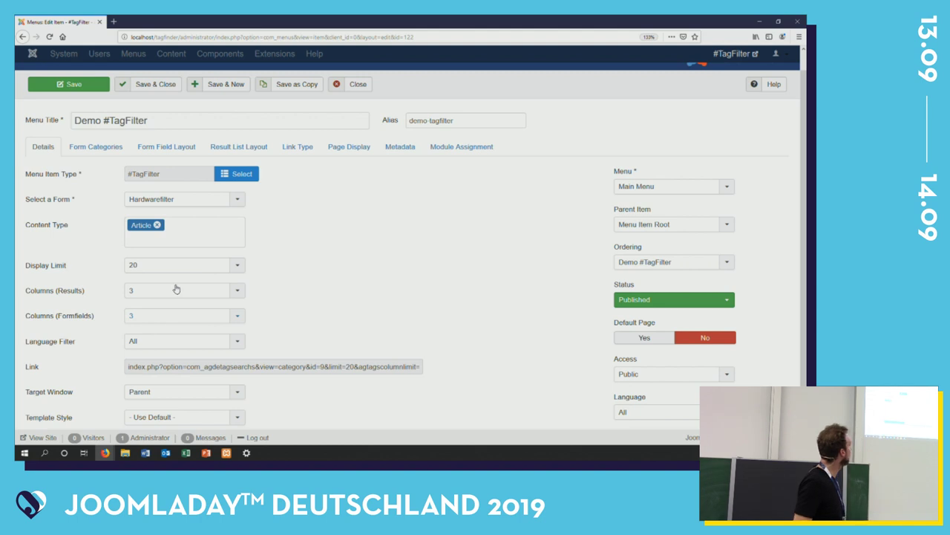
{"action": "left_click", "coordinate": [179, 294]}
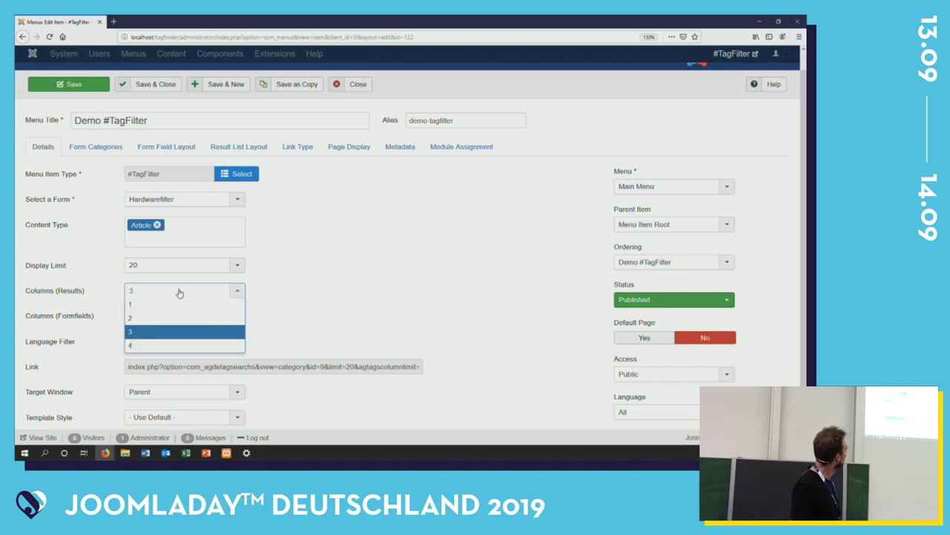
{"action": "left_click", "coordinate": [180, 294]}
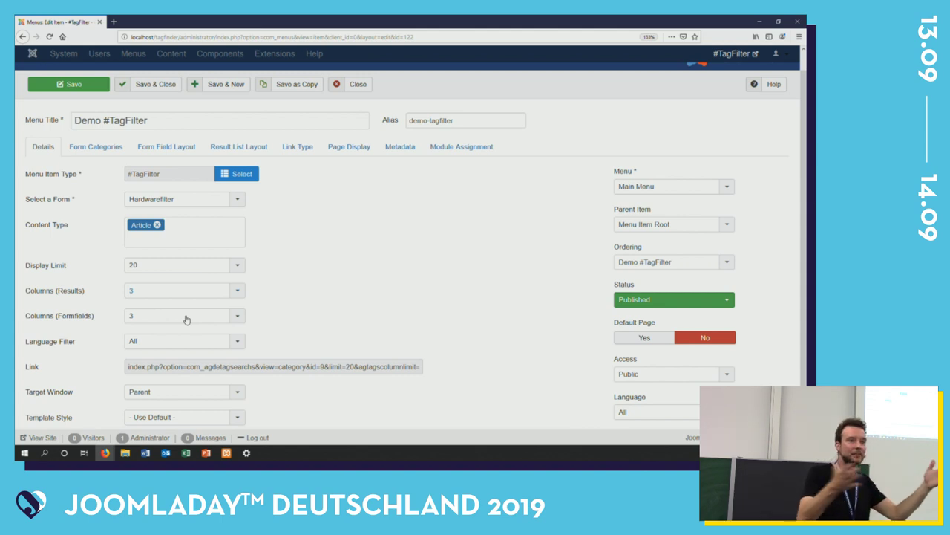
{"action": "left_click", "coordinate": [187, 319]}
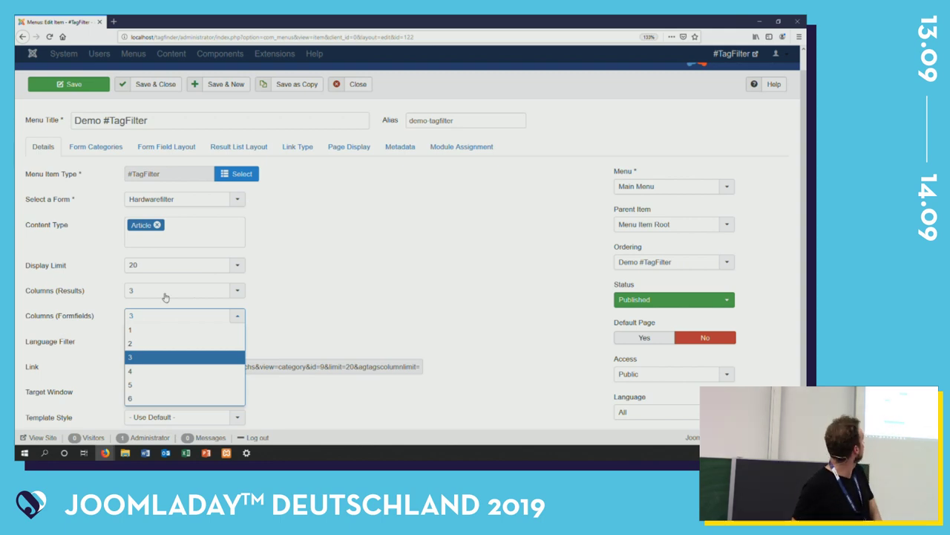
{"action": "key", "text": "alt+Tab"}
{"action": "scroll", "coordinate": [411, 309], "scroll_direction": "down", "scroll_amount": 3}
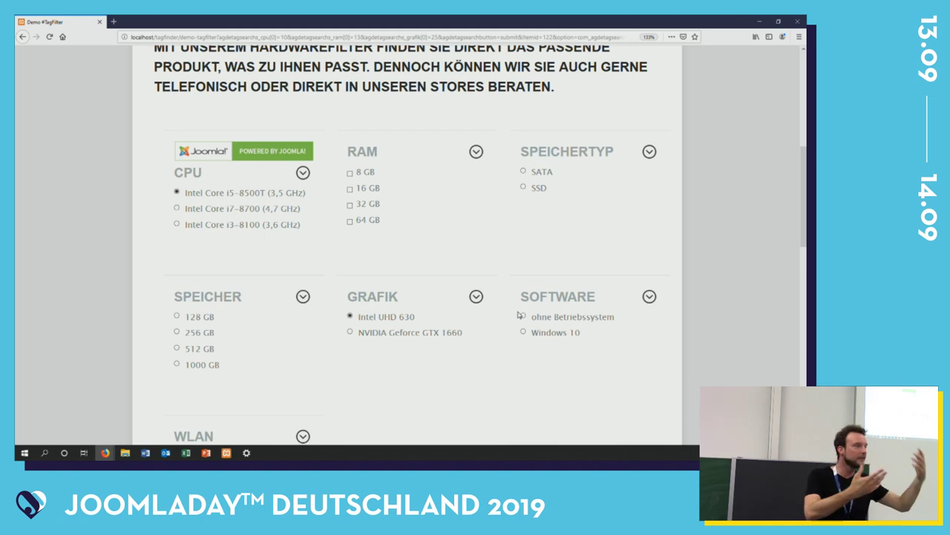
{"action": "key", "text": "alt+Tab"}
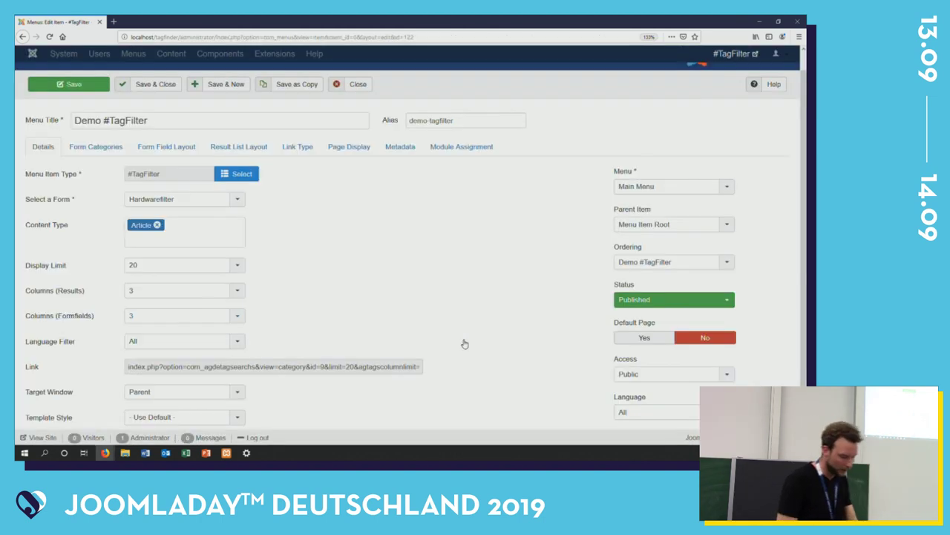
{"action": "scroll", "coordinate": [282, 291], "scroll_direction": "down", "scroll_amount": 1}
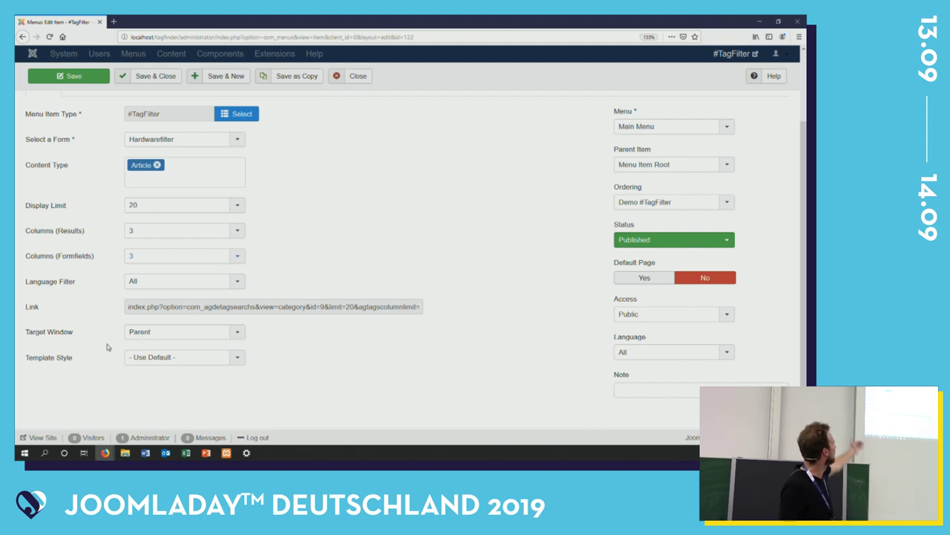
{"action": "scroll", "coordinate": [310, 245], "scroll_direction": "up", "scroll_amount": 2}
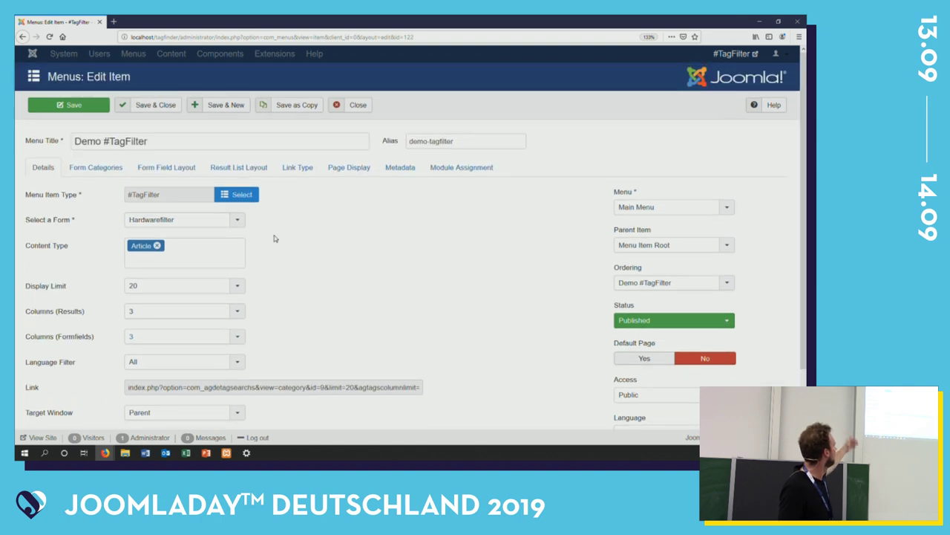
- Set the menu item's Category Image to Hide under Form Categories, save, and check the Demo #TagFilter page on the site
{"action": "left_click", "coordinate": [102, 171]}
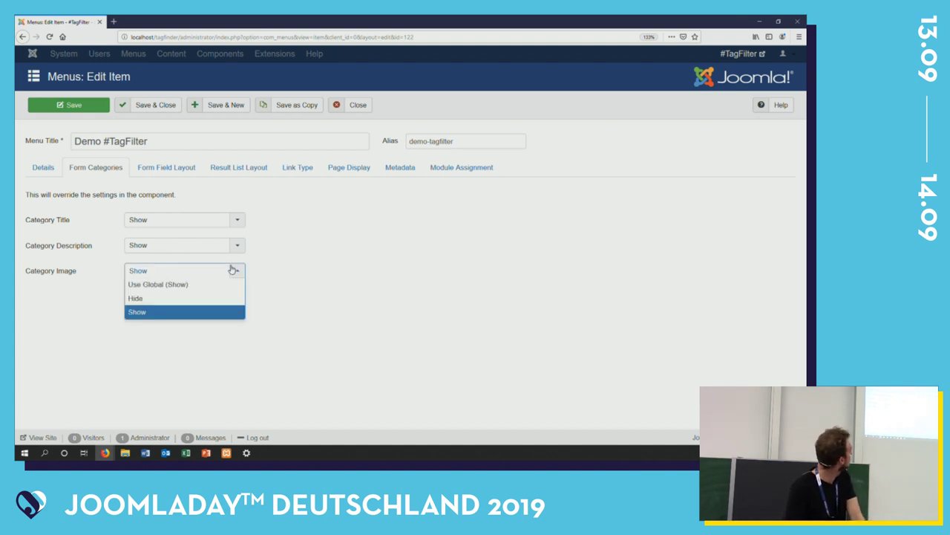
{"action": "left_click", "coordinate": [205, 301]}
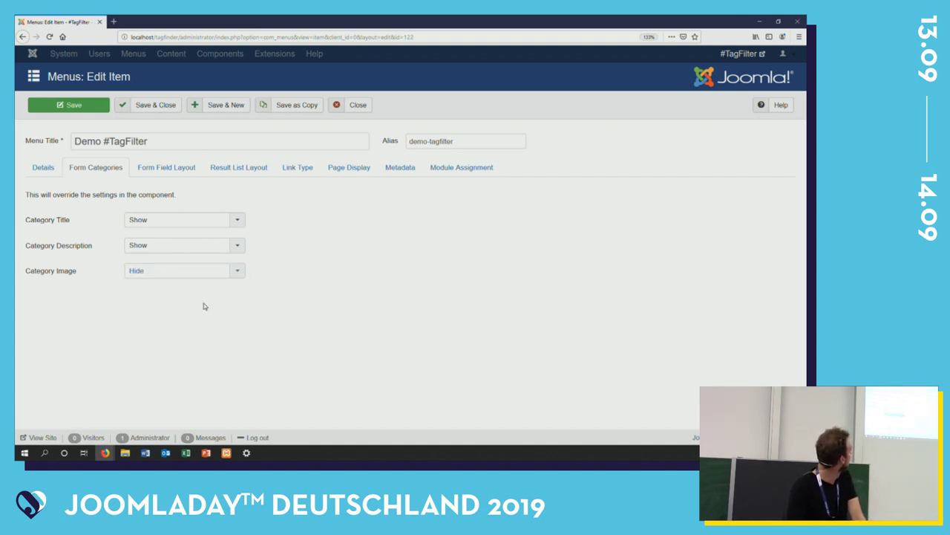
{"action": "left_click", "coordinate": [92, 110]}
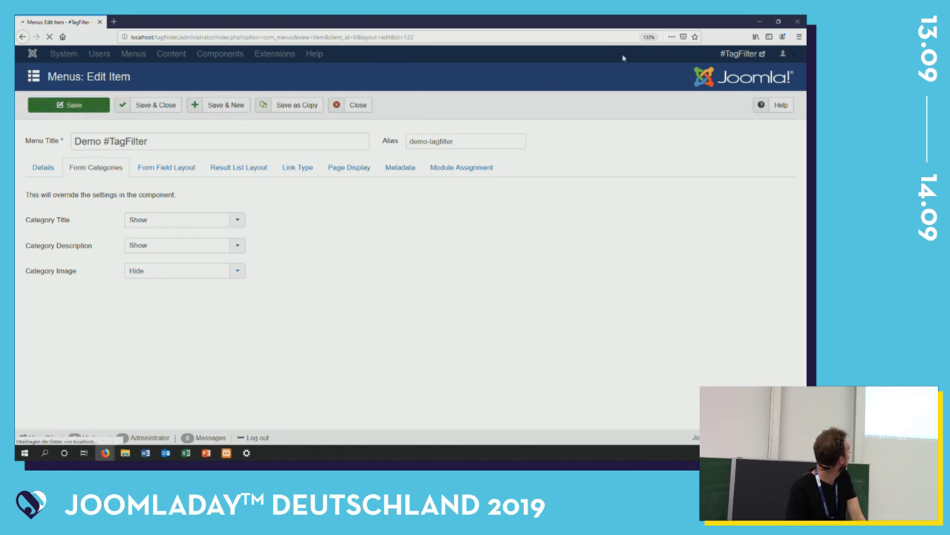
{"action": "left_click", "coordinate": [735, 53]}
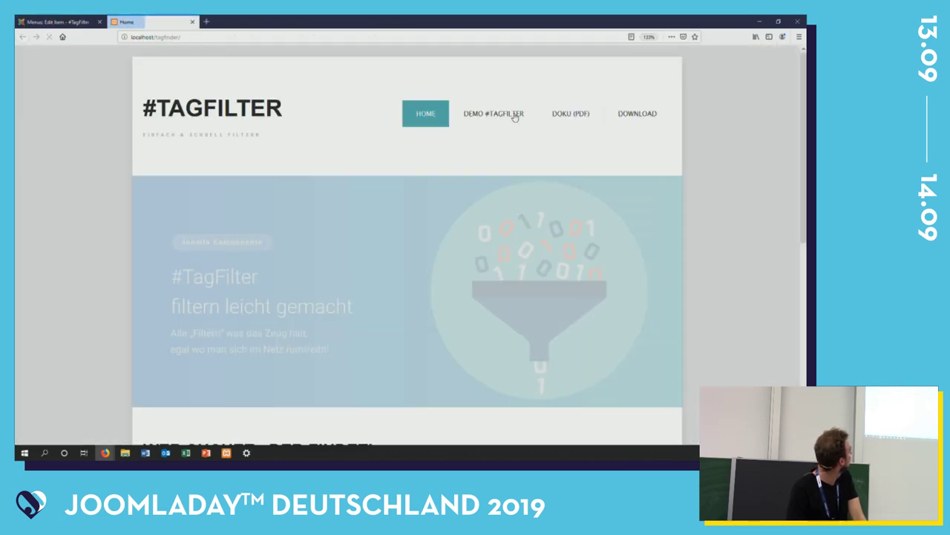
{"action": "left_click", "coordinate": [494, 115]}
{"action": "scroll", "coordinate": [446, 218], "scroll_direction": "down", "scroll_amount": 1}
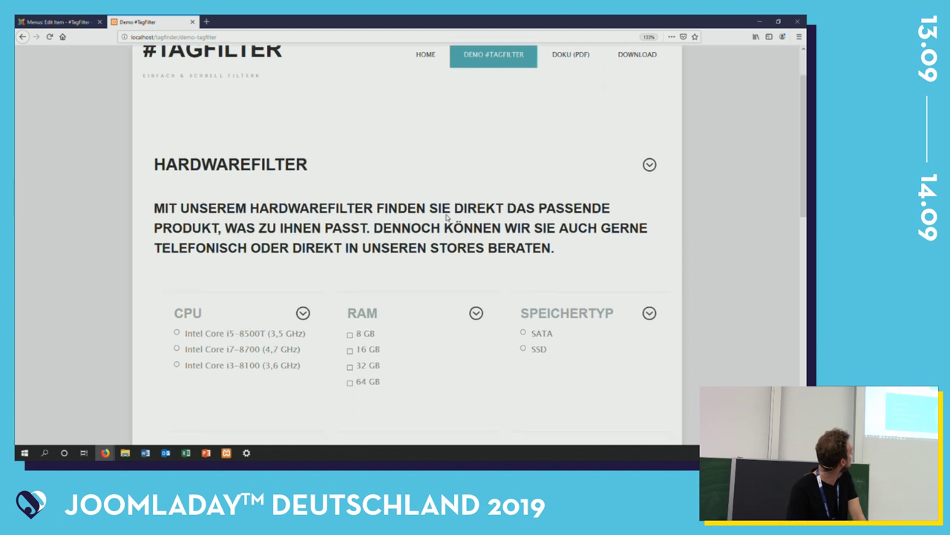